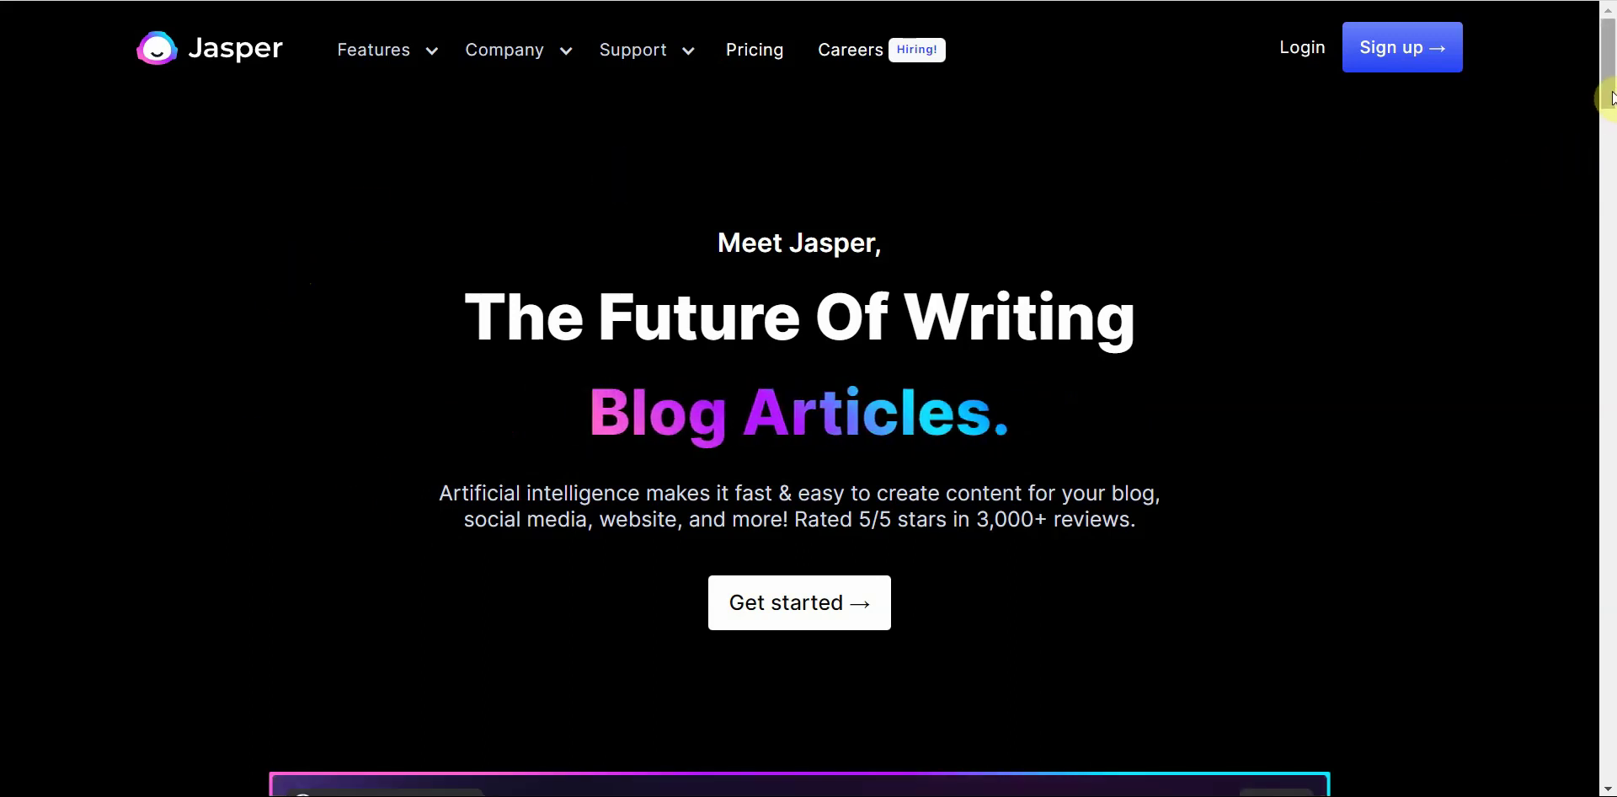
- Browse the Jasper homepage and open its Pricing page showing the Starter and Boss Mode plans
drag(1609, 99, 1579, 522)
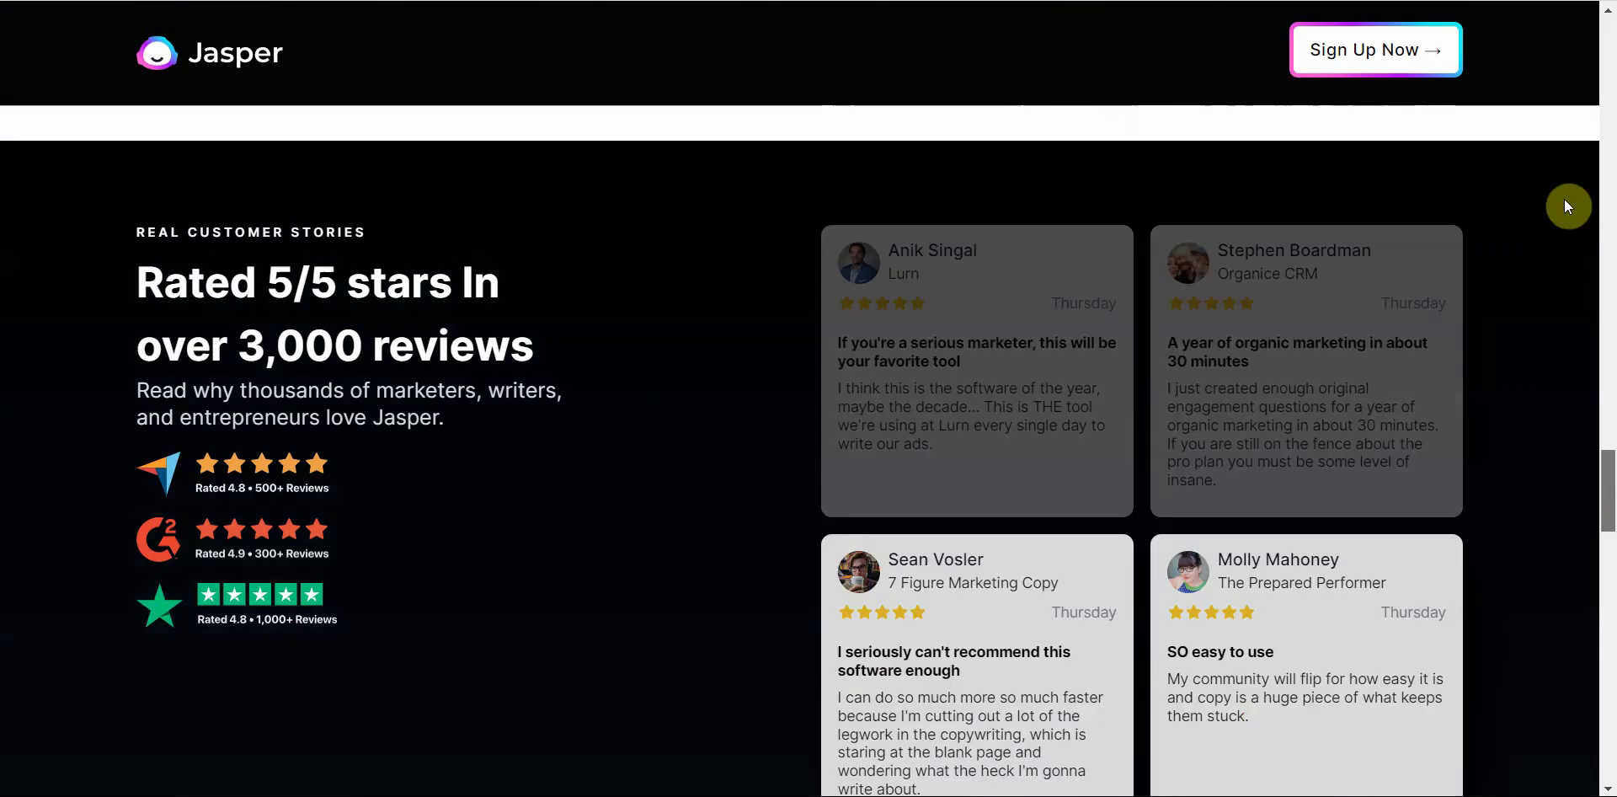
drag(1579, 522, 1567, 17)
click(741, 56)
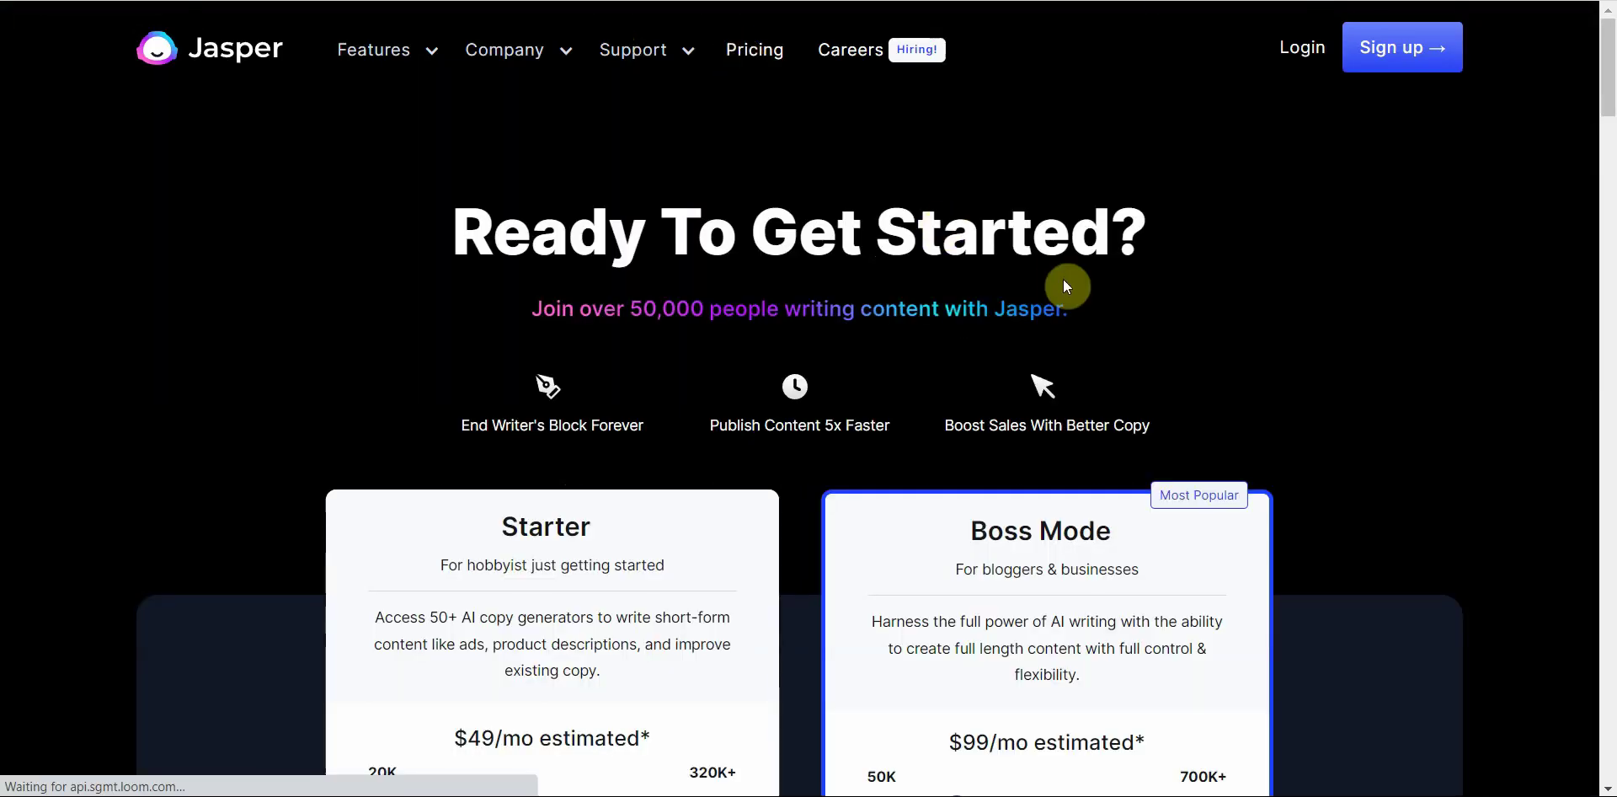
drag(1598, 108, 1598, 153)
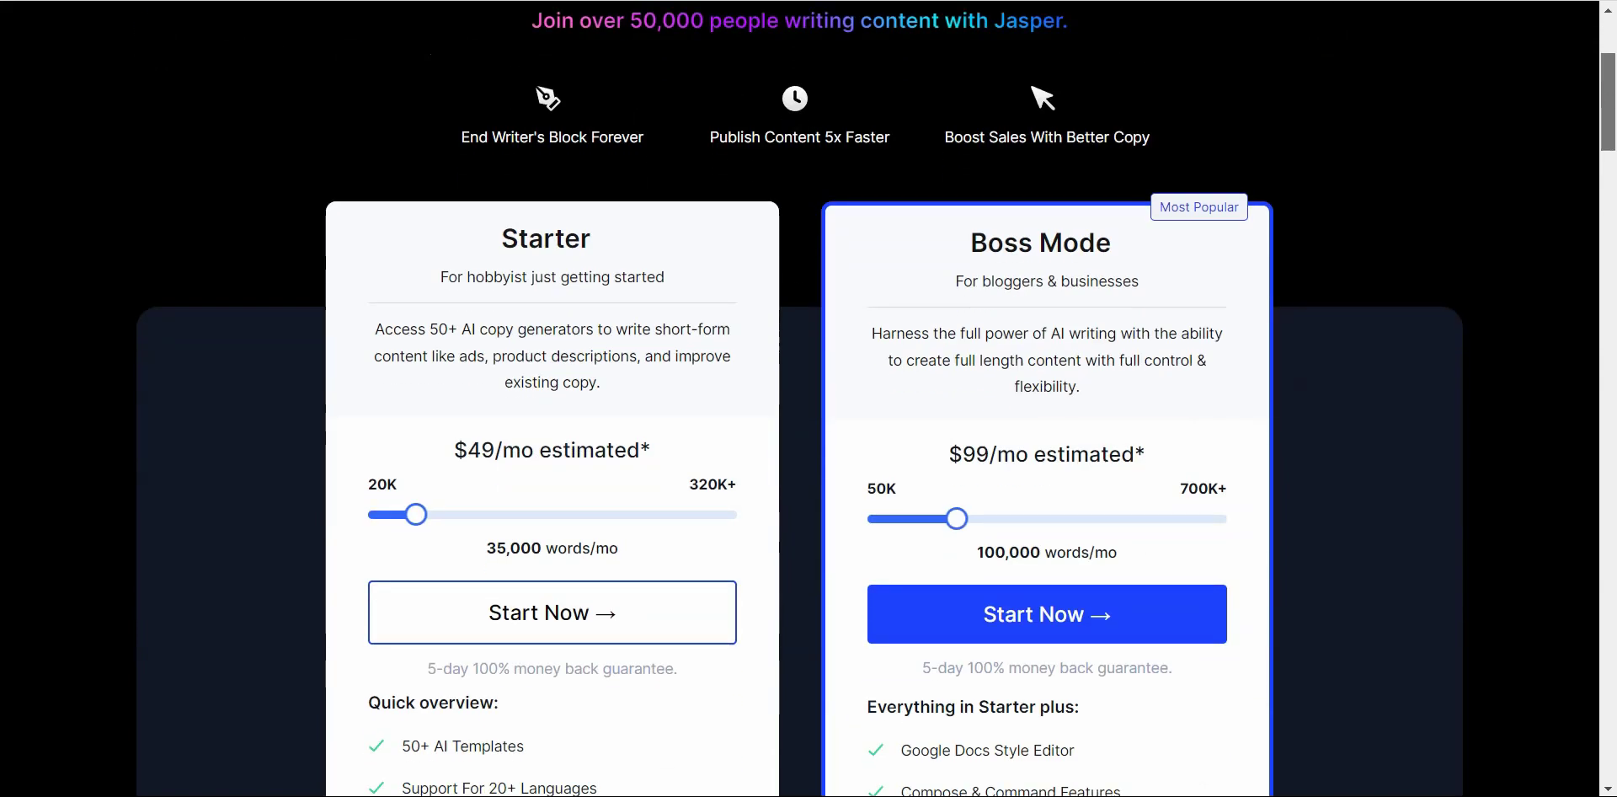
scroll(1598, 154, down, 1)
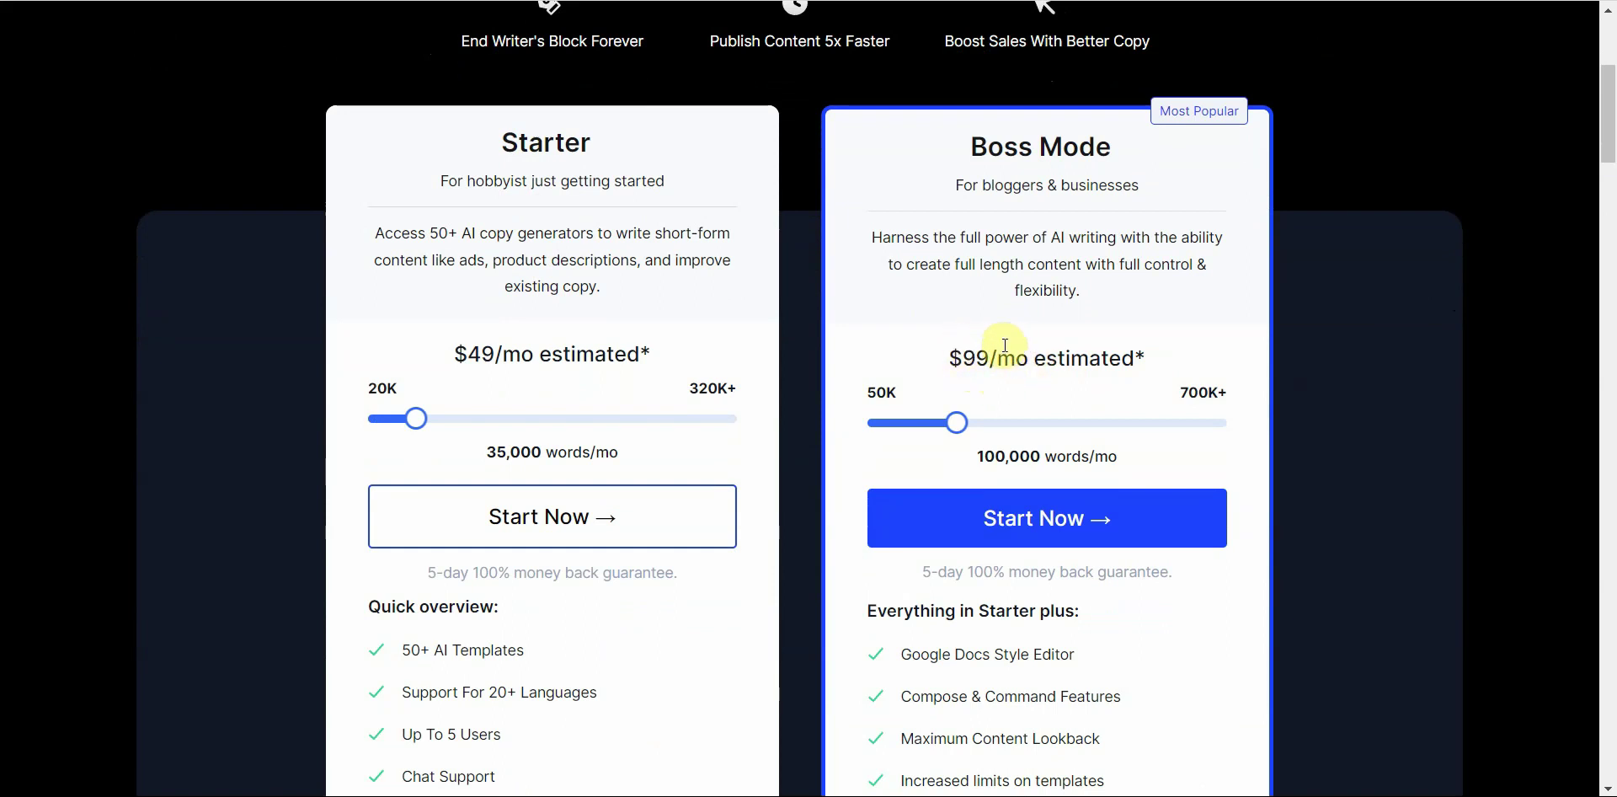
drag(1610, 143, 1610, 166)
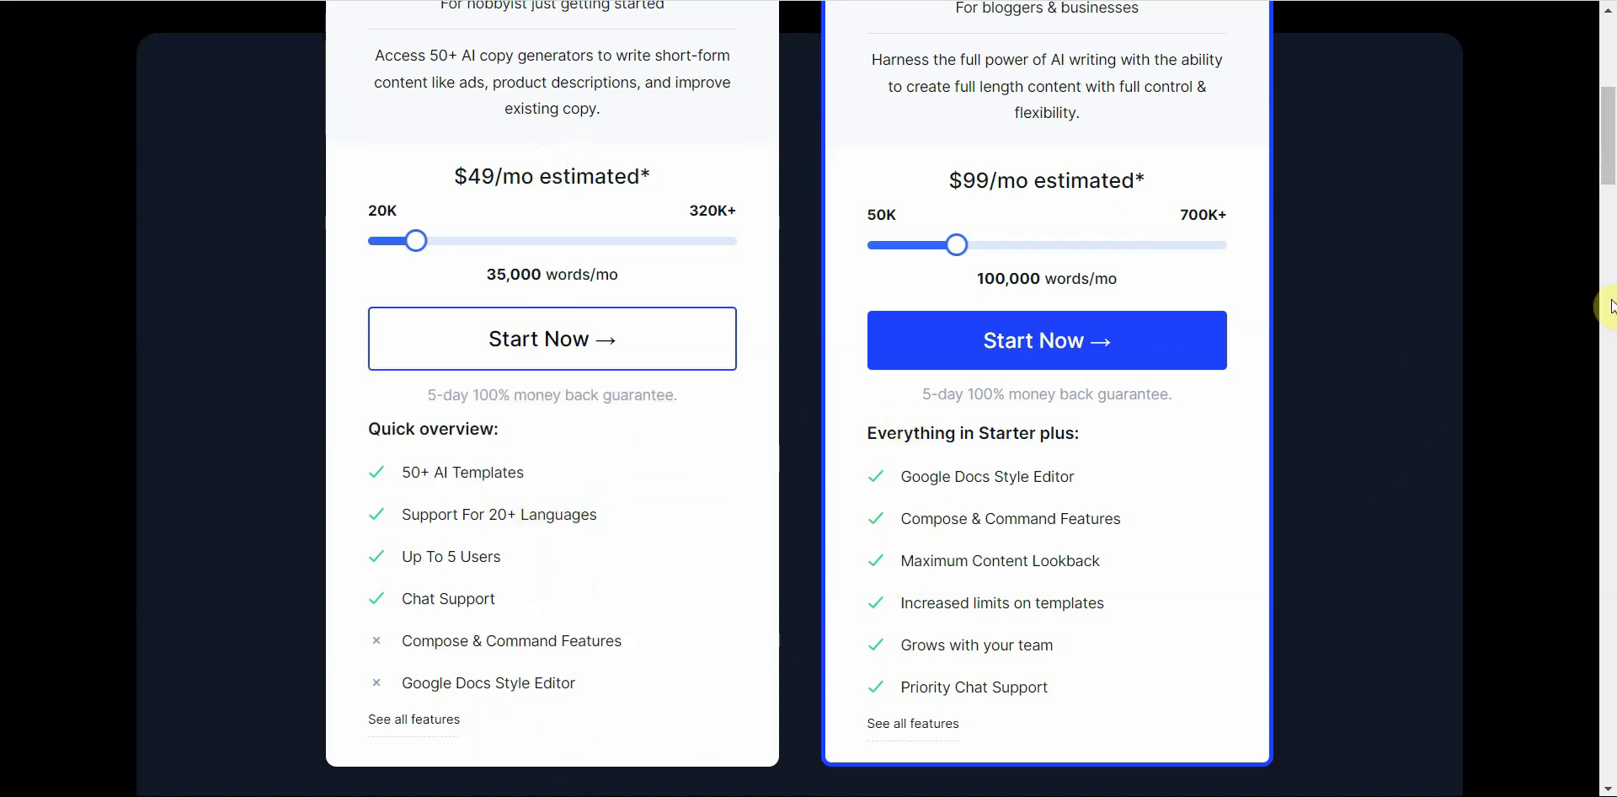
drag(1603, 177, 1603, 155)
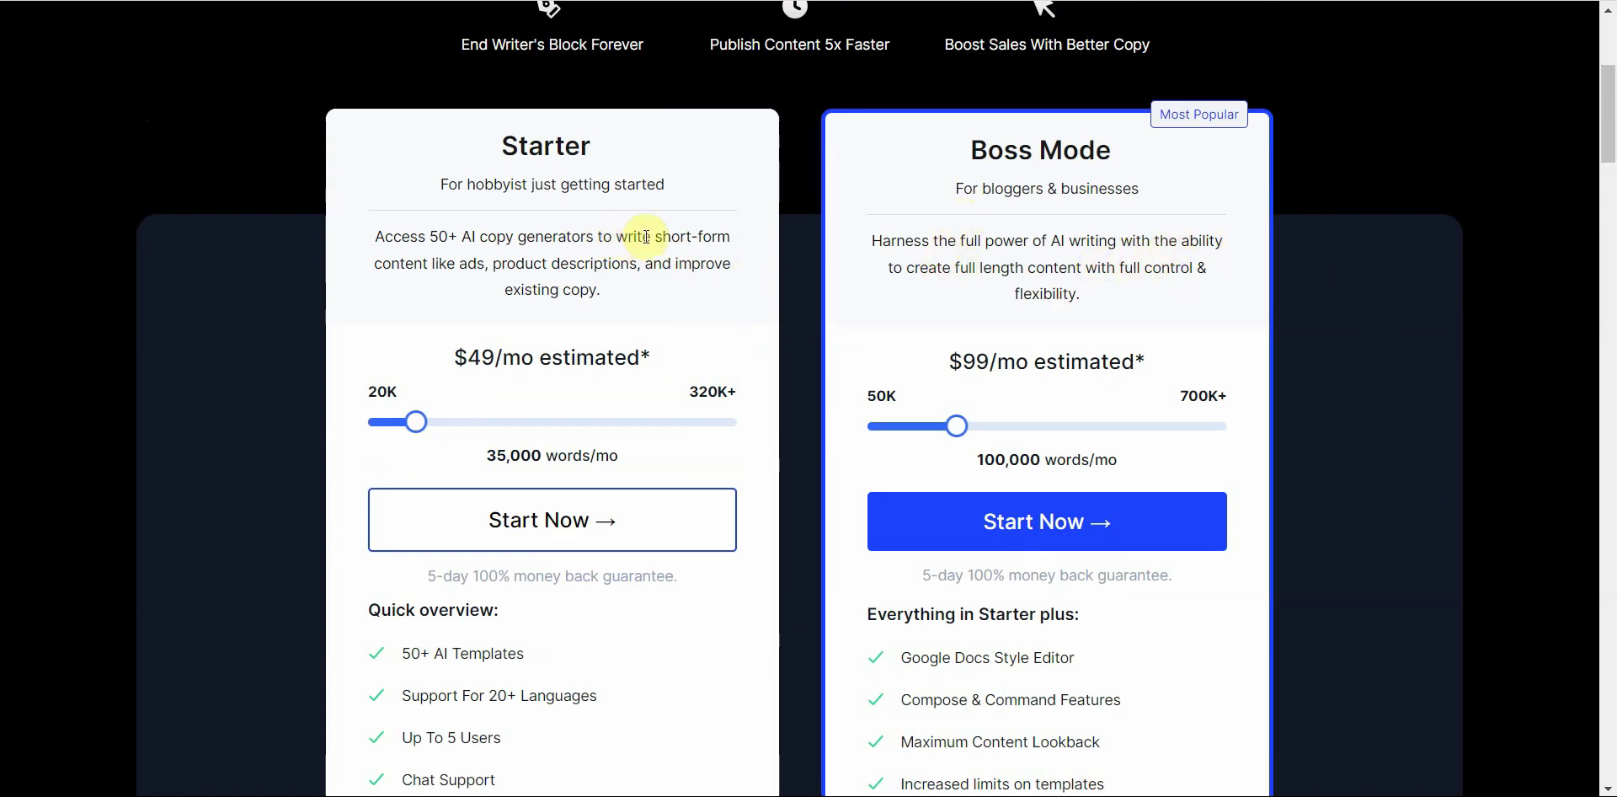
mouse_move(615, 237)
mouse_down()
mouse_move(500, 267)
mouse_move(722, 285)
mouse_up()
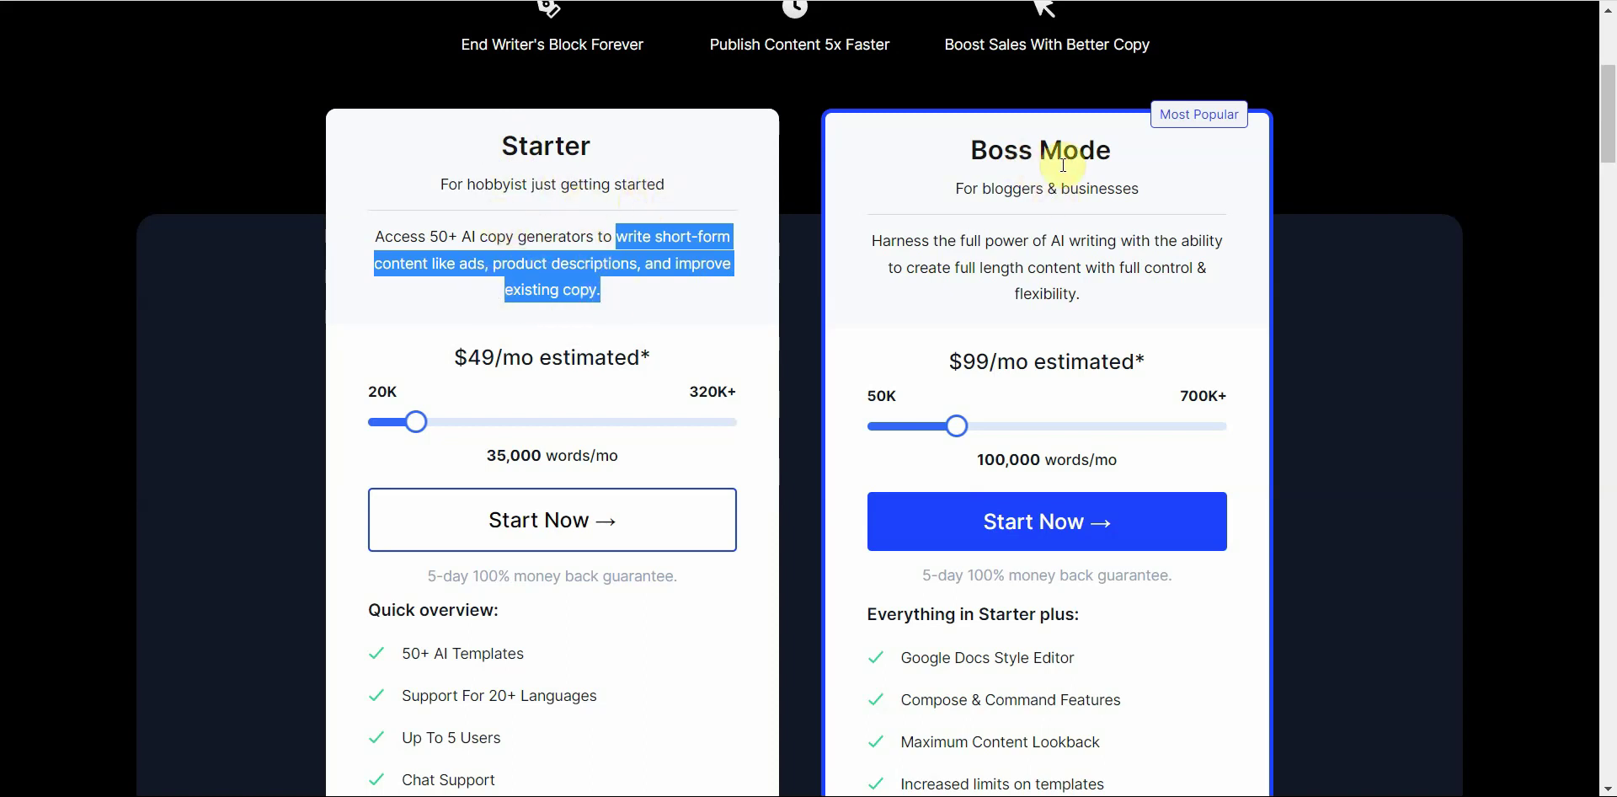
click(1133, 166)
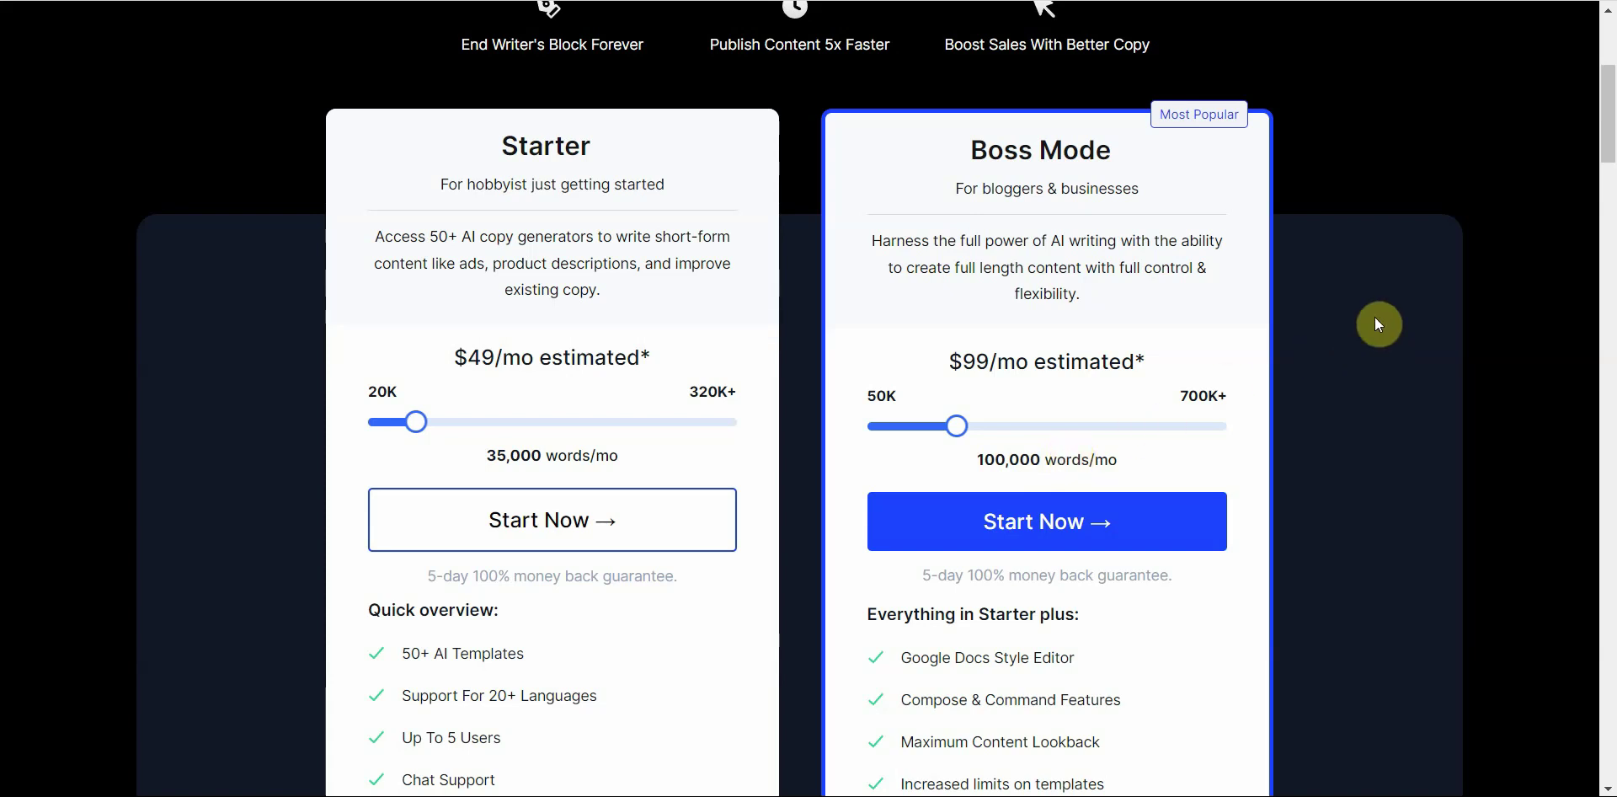
- Scroll further through the feature lists of Jasper's pricing plans
drag(1609, 153, 1611, 180)
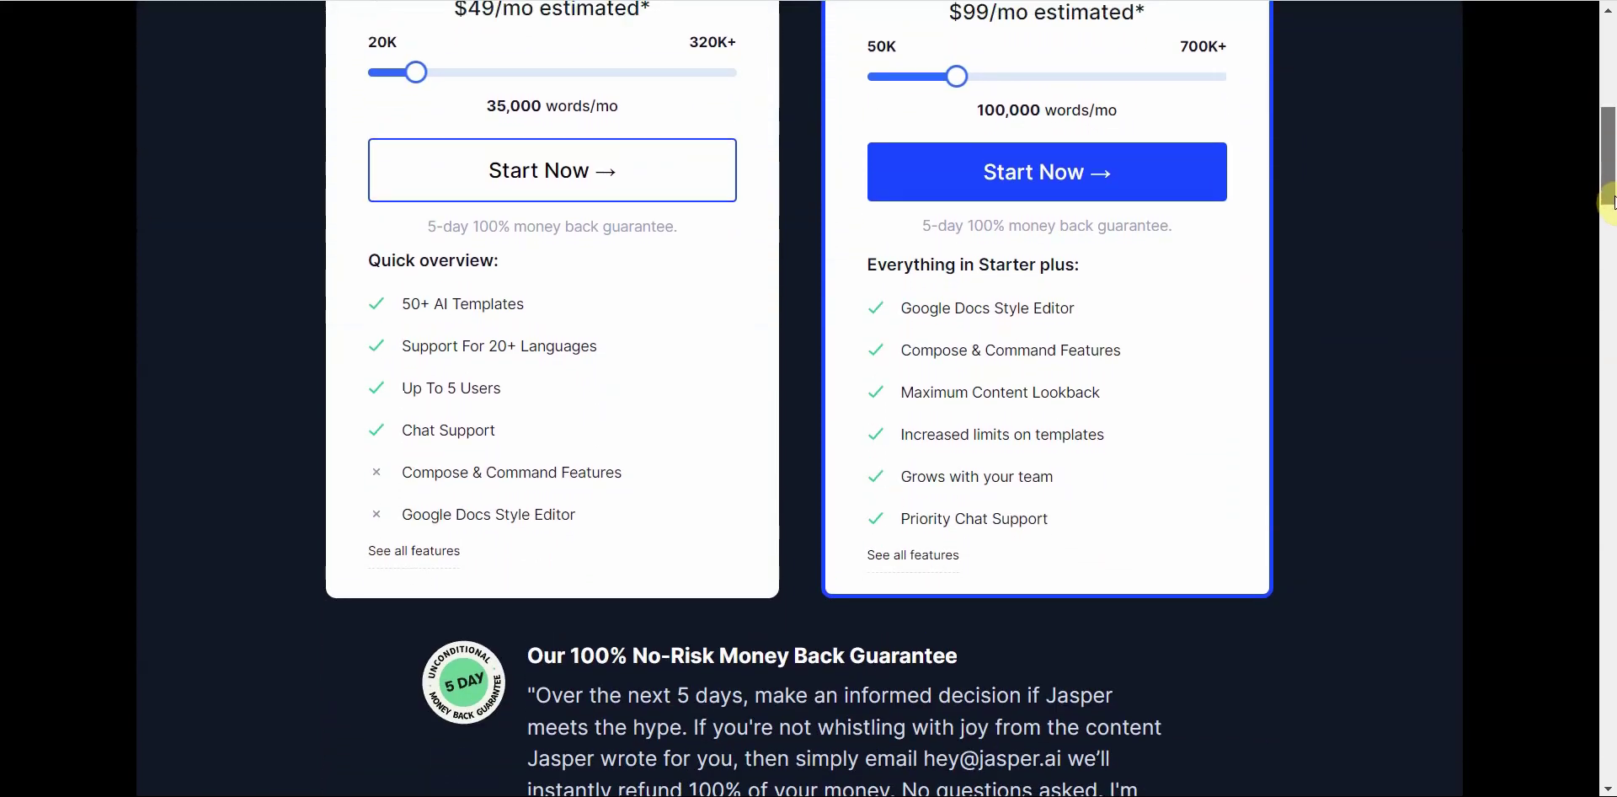
mouse_move(1611, 179)
mouse_down()
mouse_move(1611, 132)
mouse_move(1610, 173)
mouse_up()
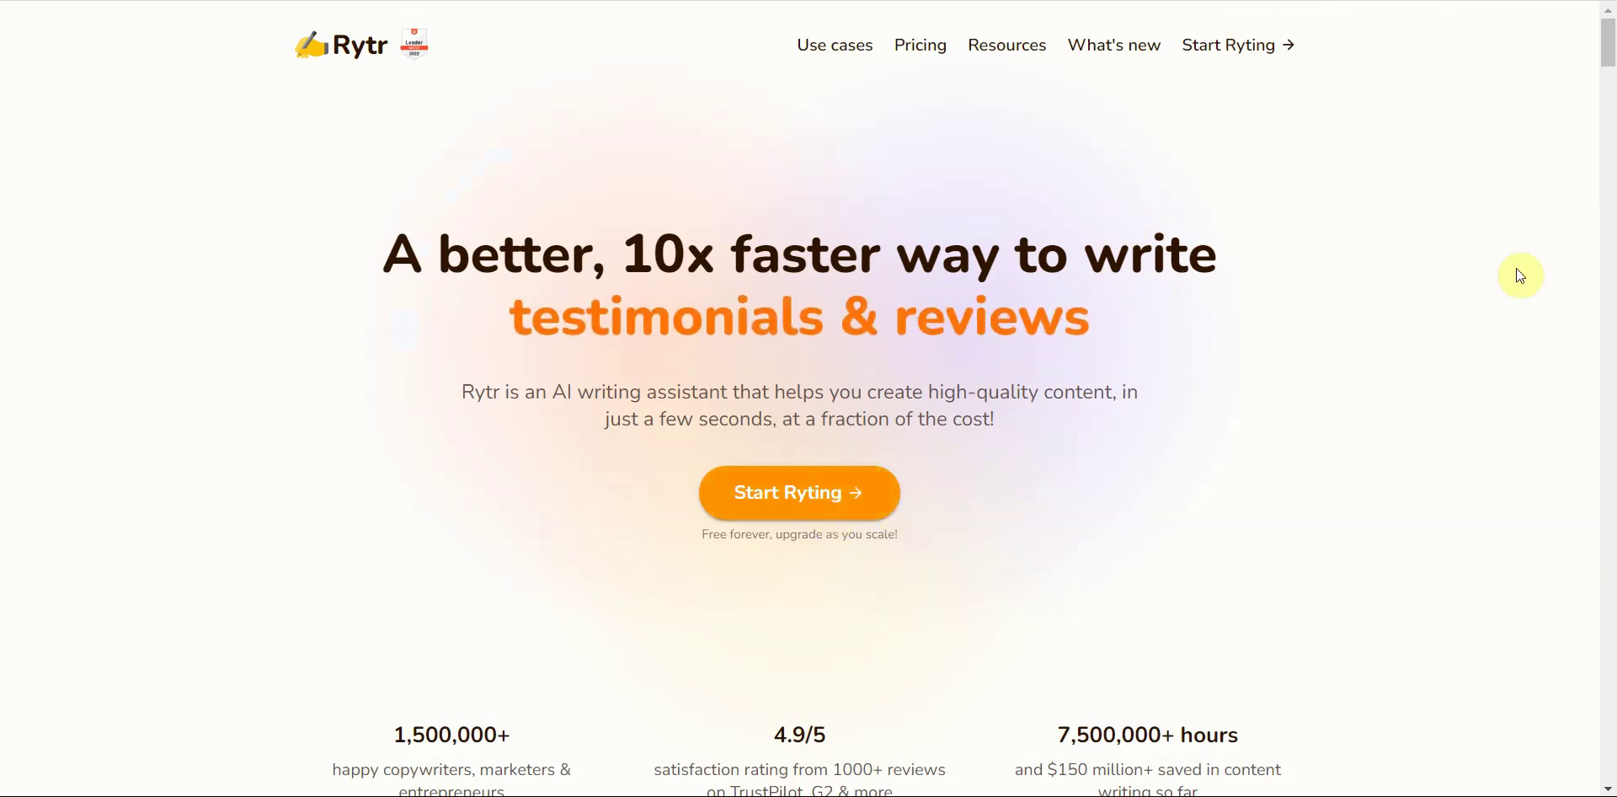
click(926, 57)
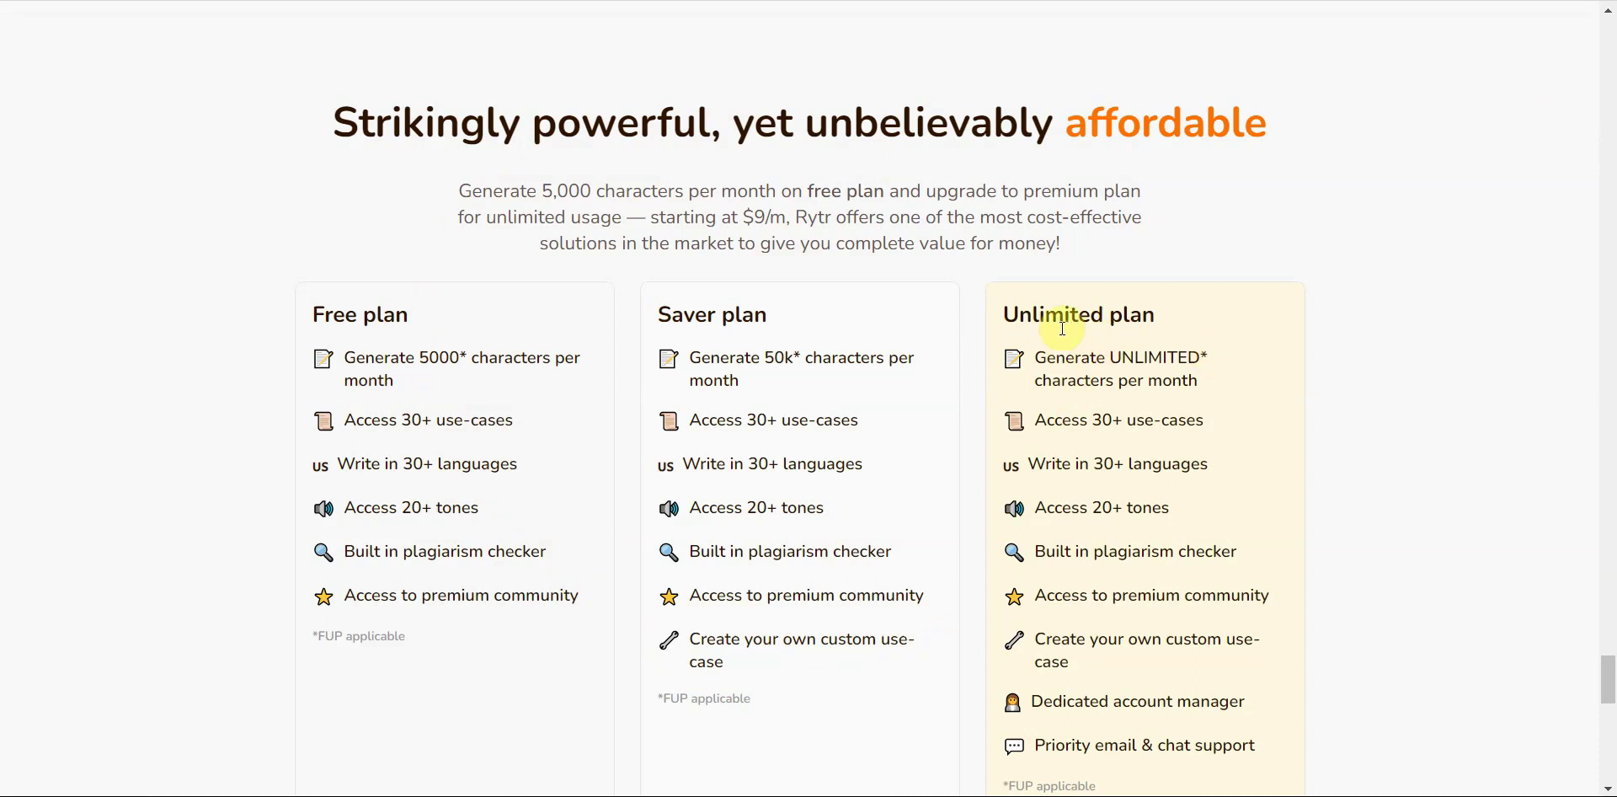
drag(1607, 672, 1608, 690)
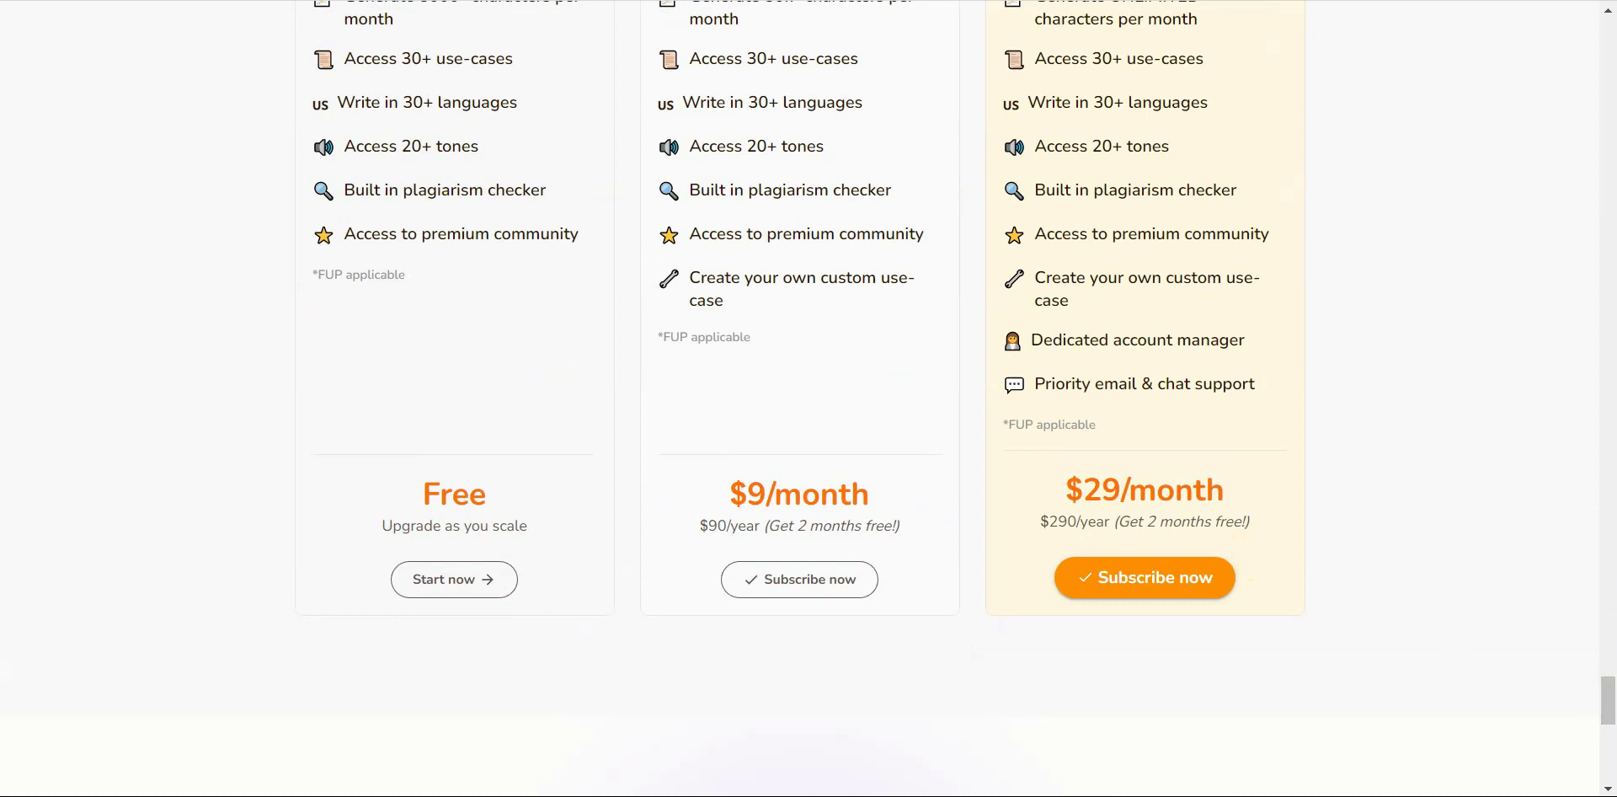
drag(1608, 690, 1608, 40)
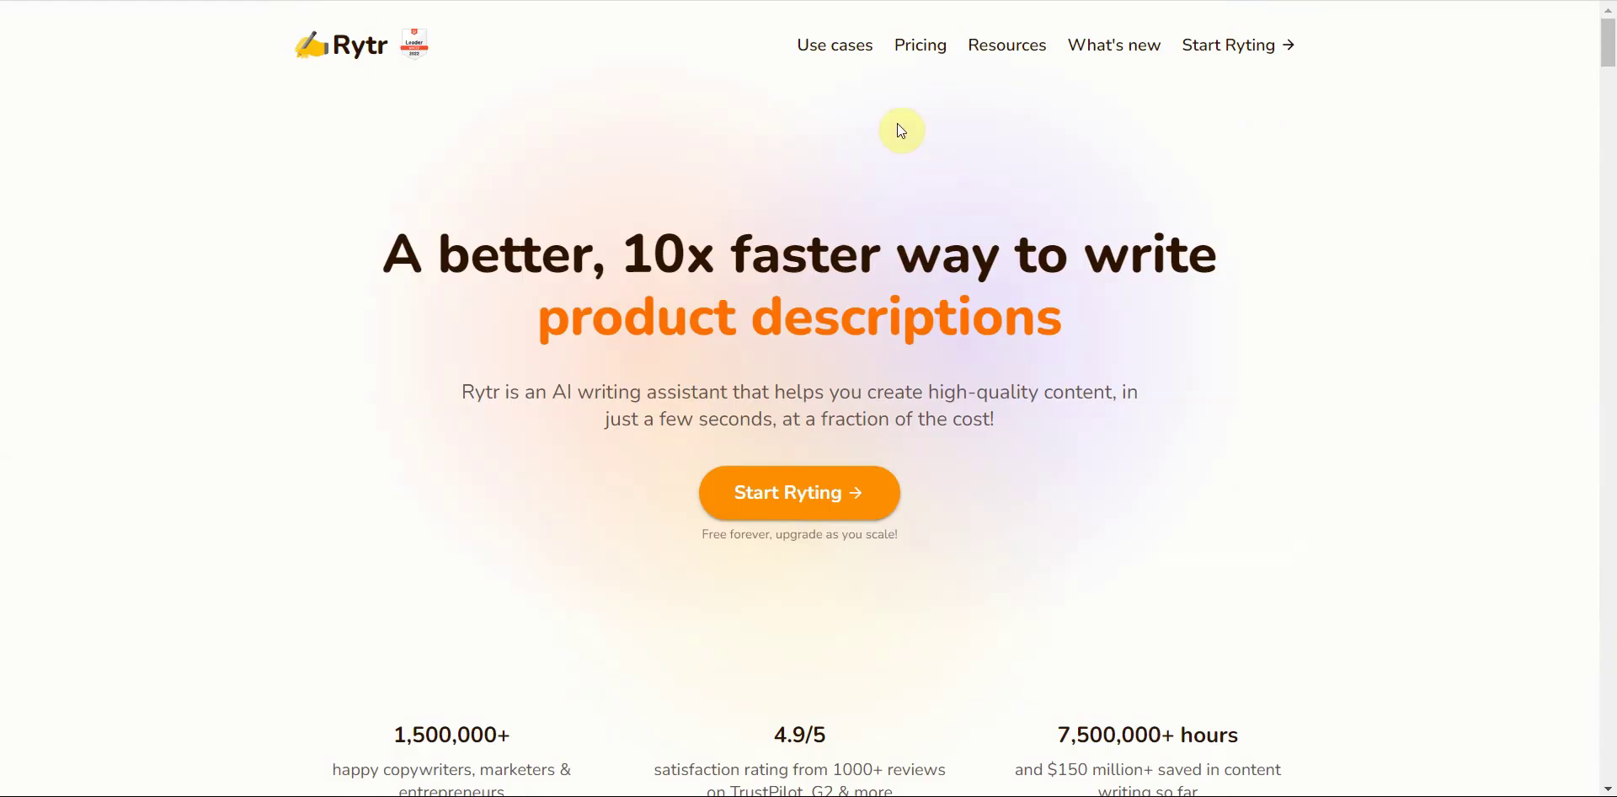
- Enter the Rytr editor and browse the use-case list, keeping Blog Section Writing selected
click(793, 497)
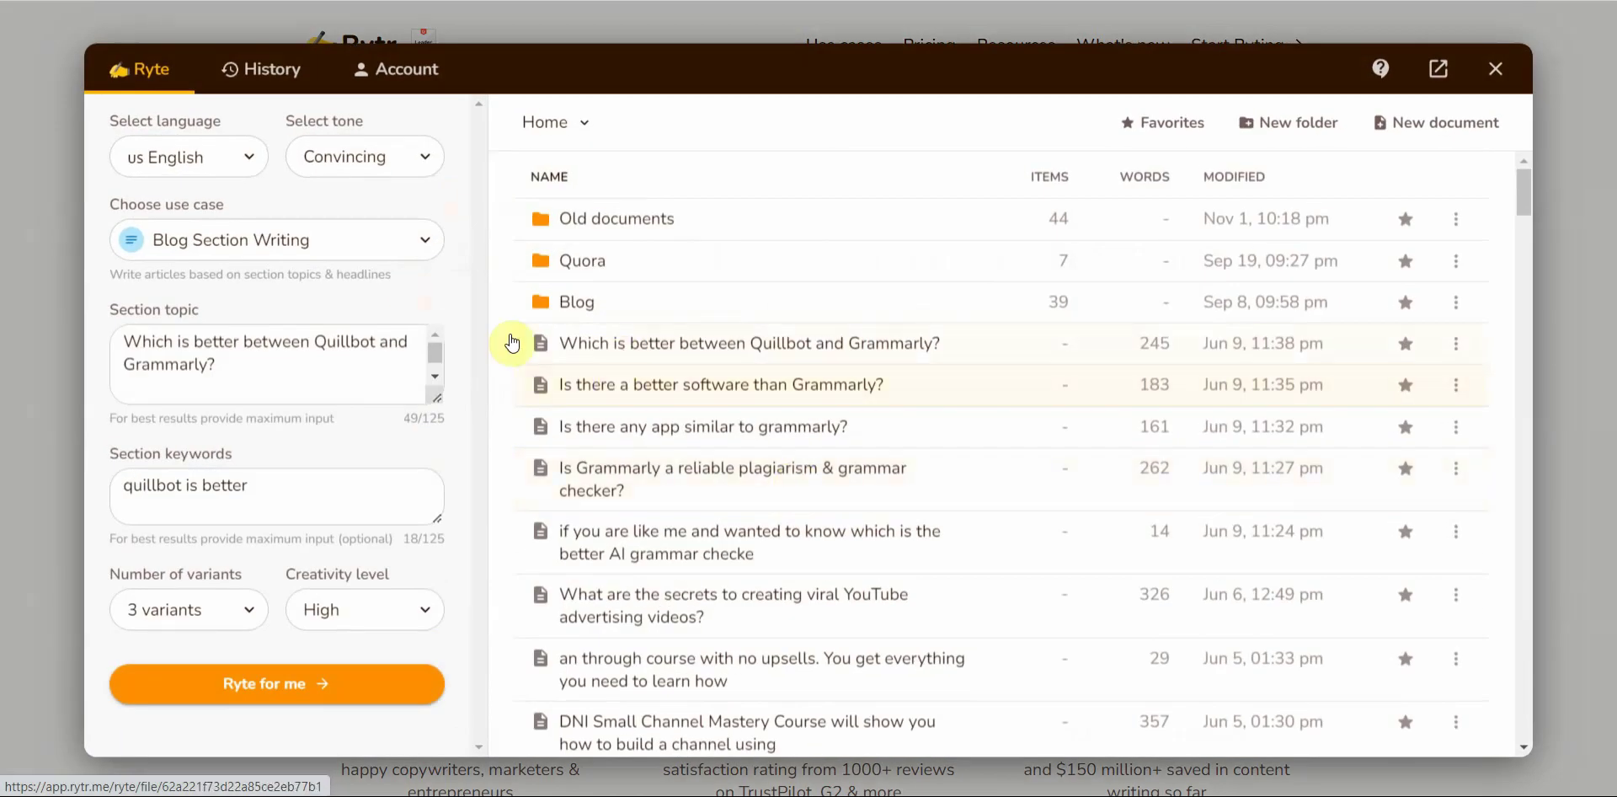
click(397, 252)
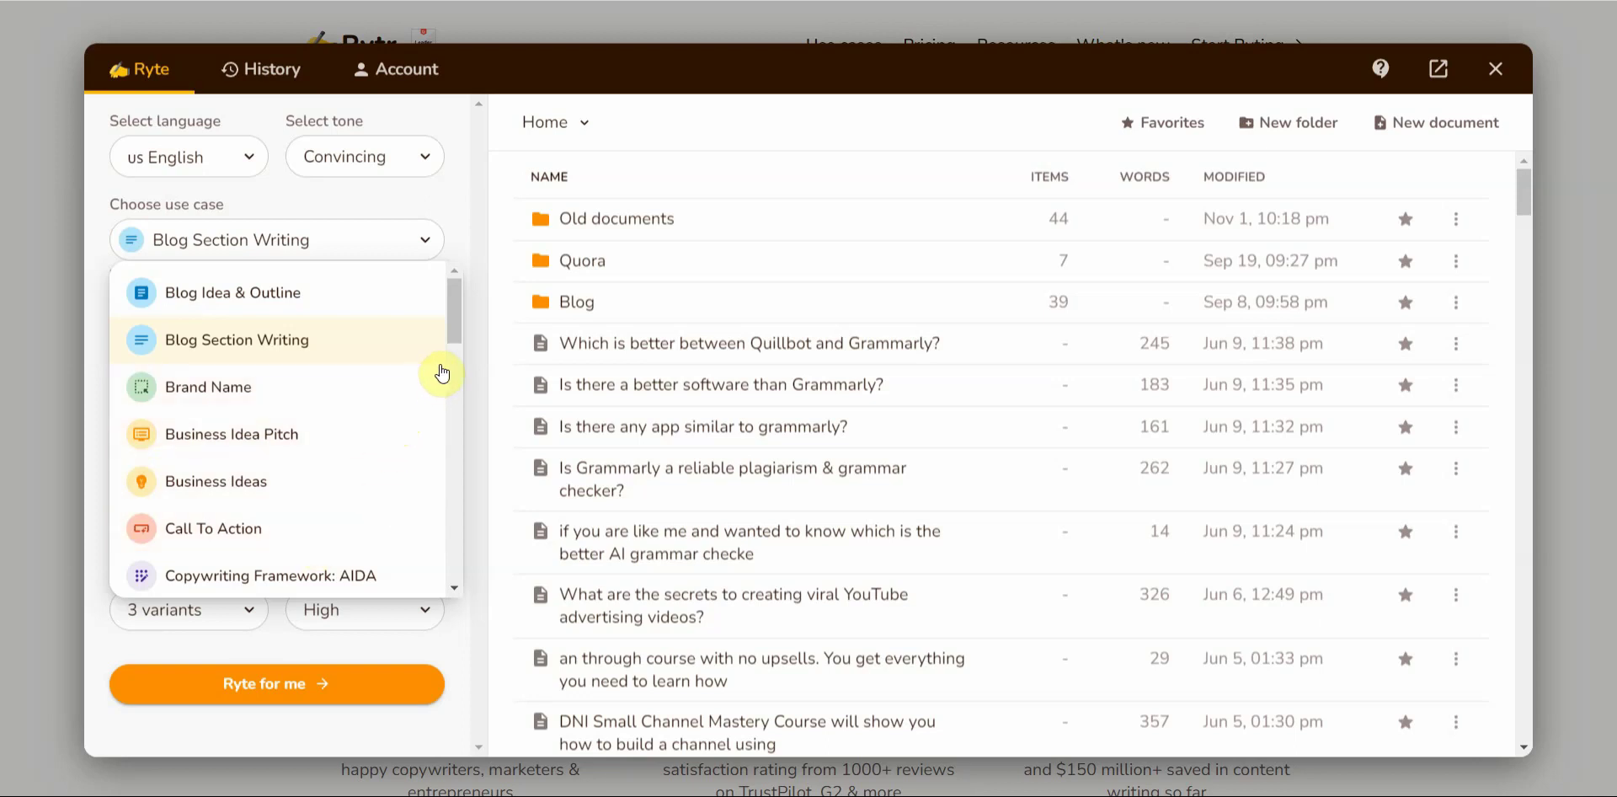
drag(457, 320, 462, 361)
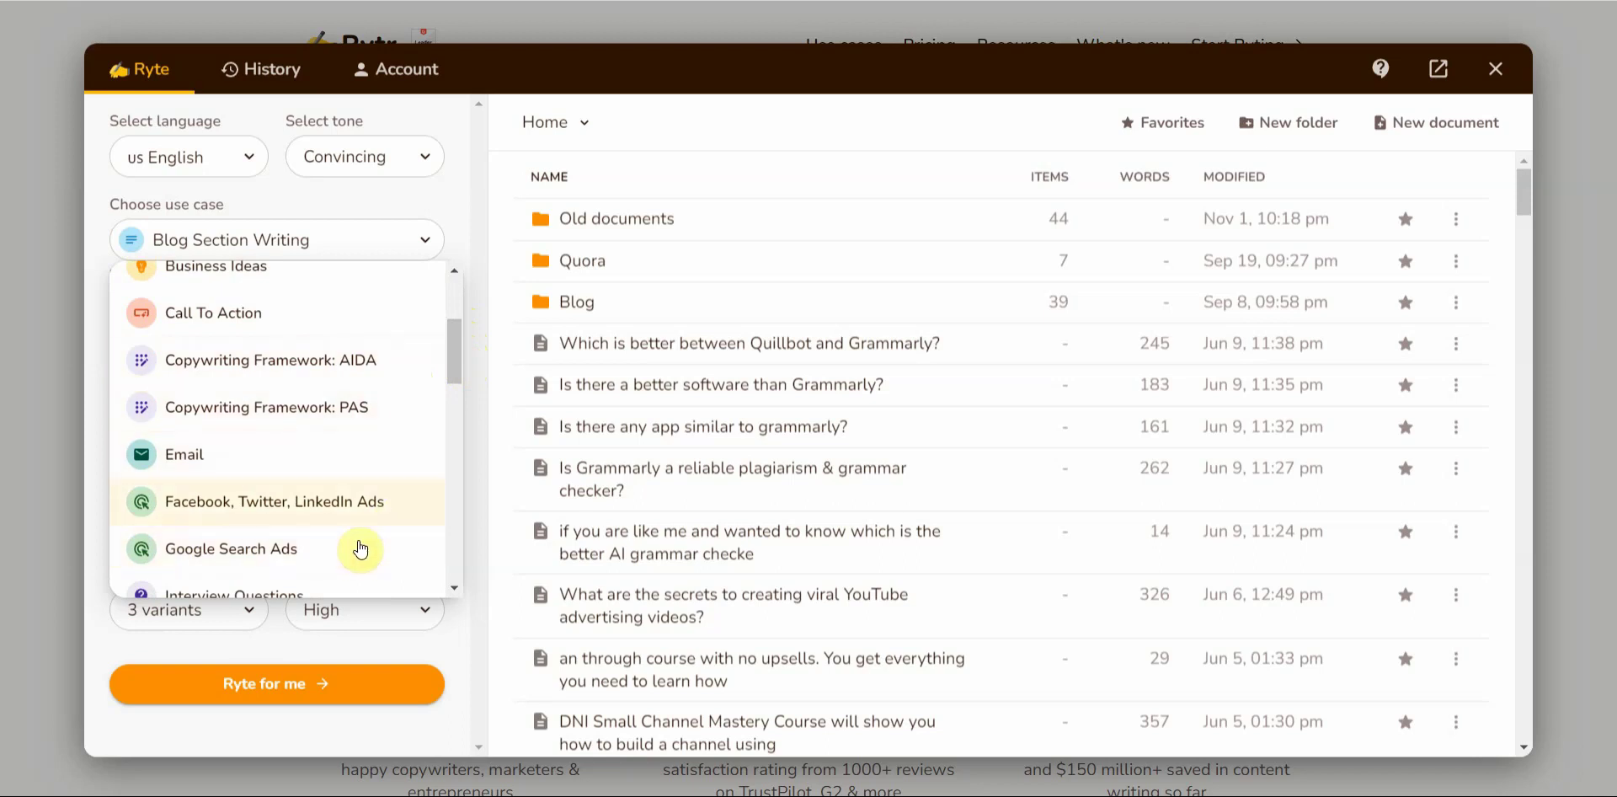
drag(454, 368, 459, 431)
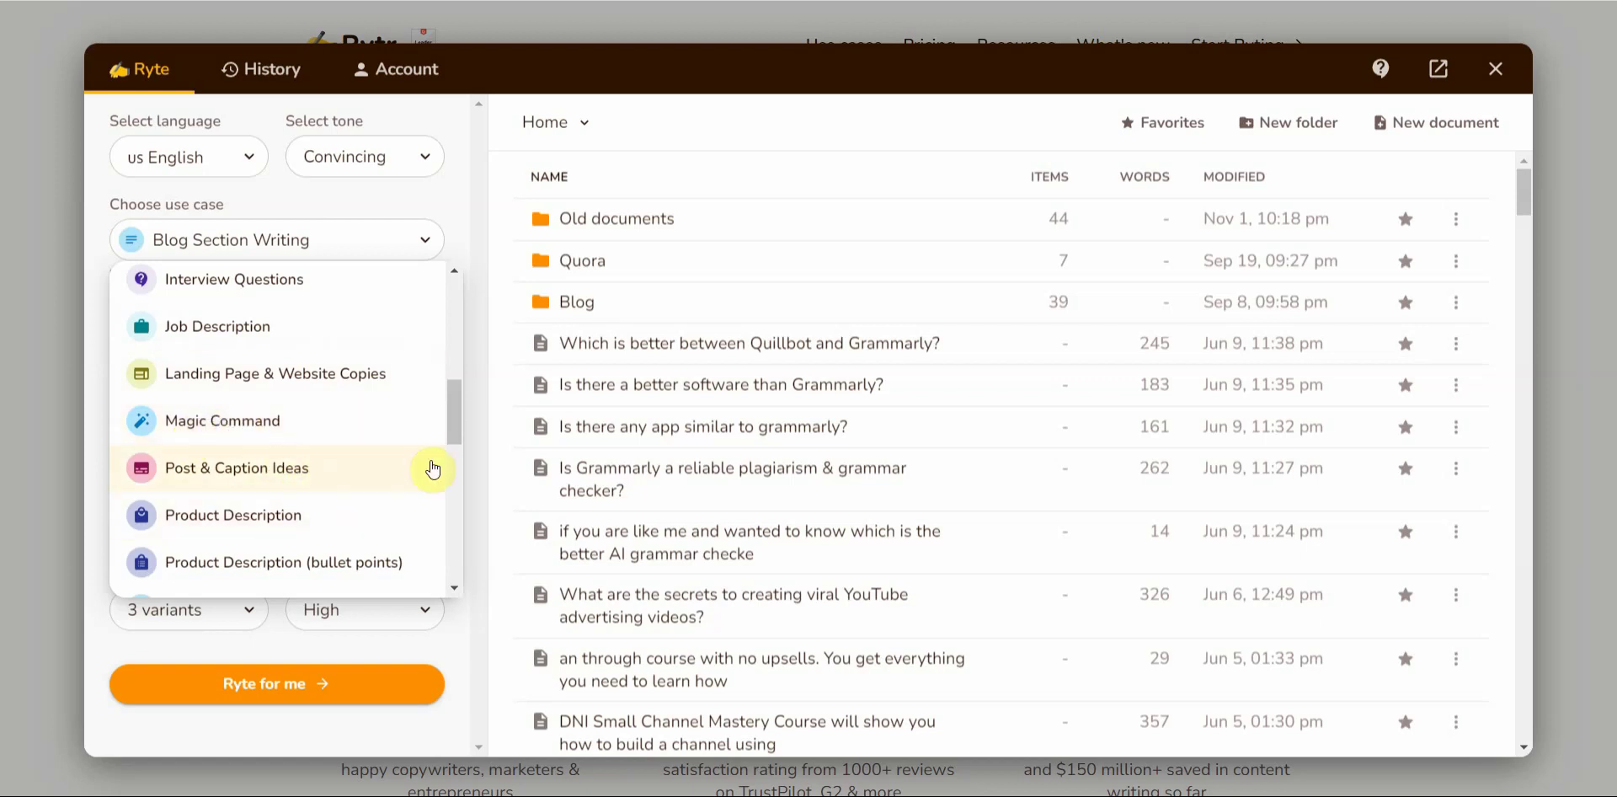
scroll(452, 433, down, 1)
drag(453, 436, 457, 479)
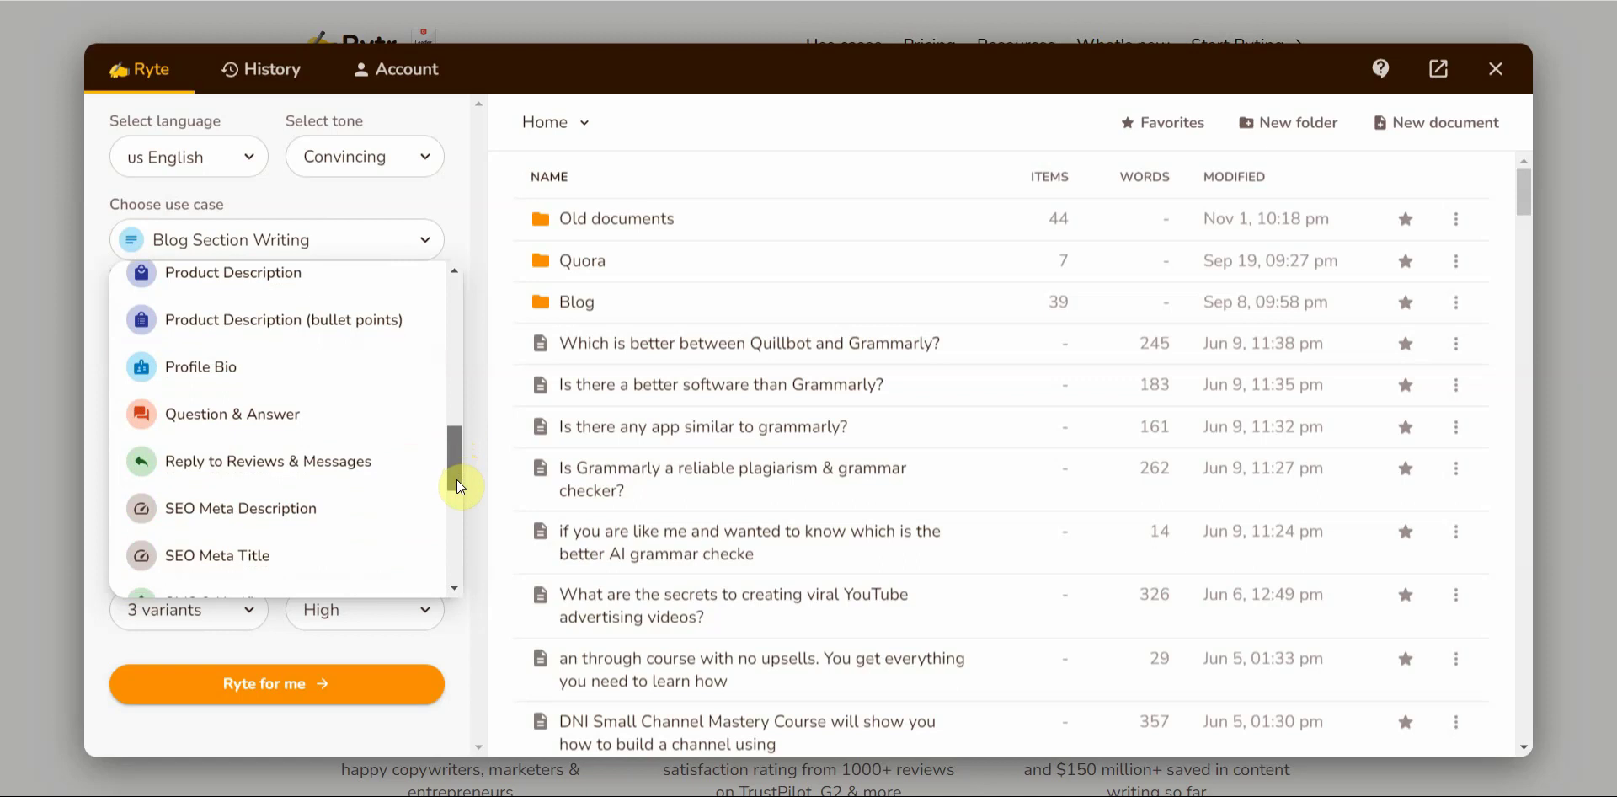
drag(459, 486, 459, 491)
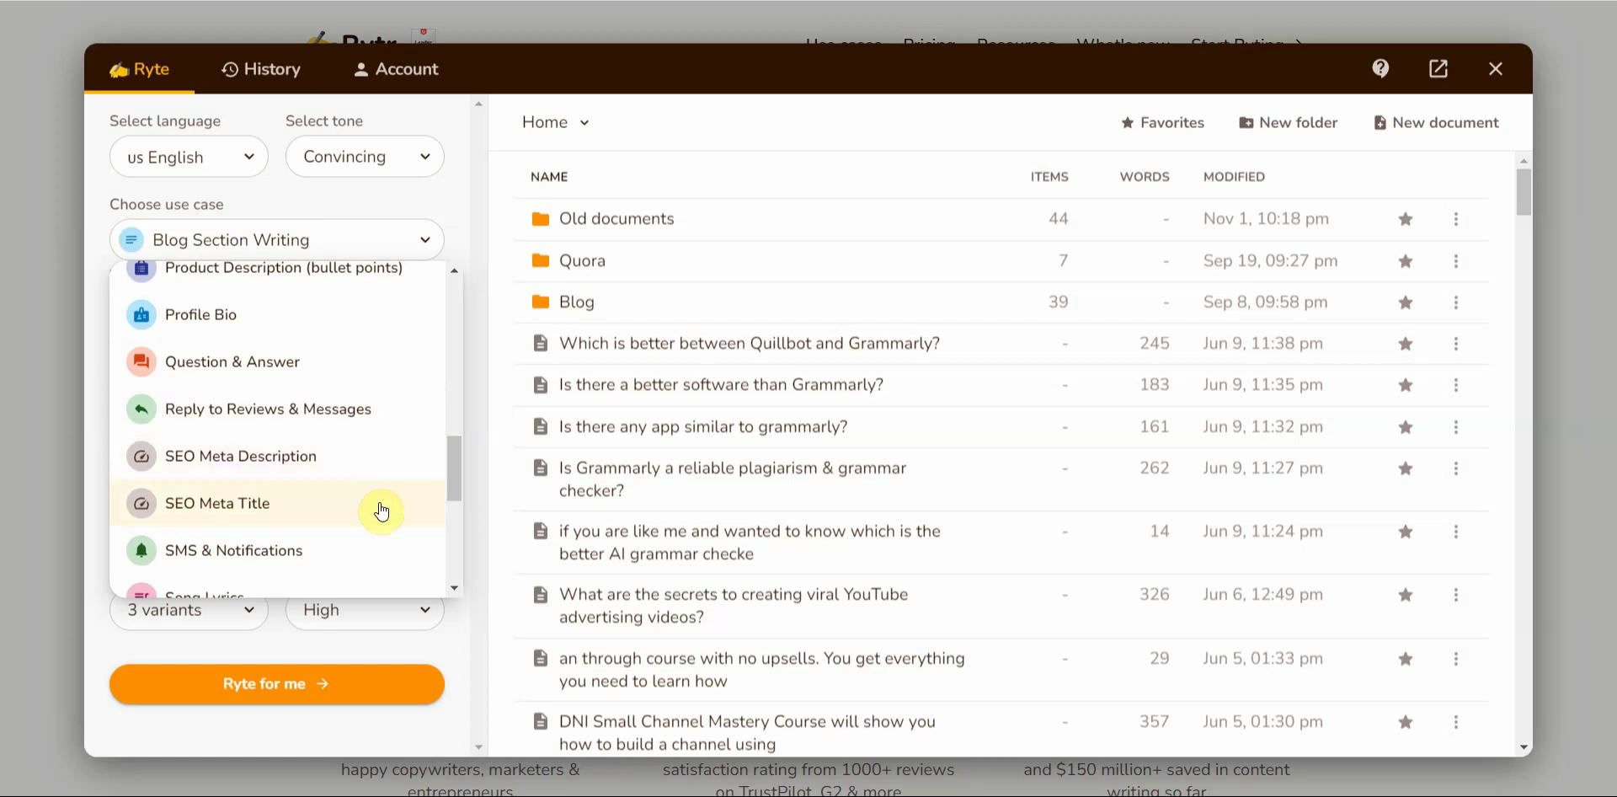
drag(455, 484, 458, 578)
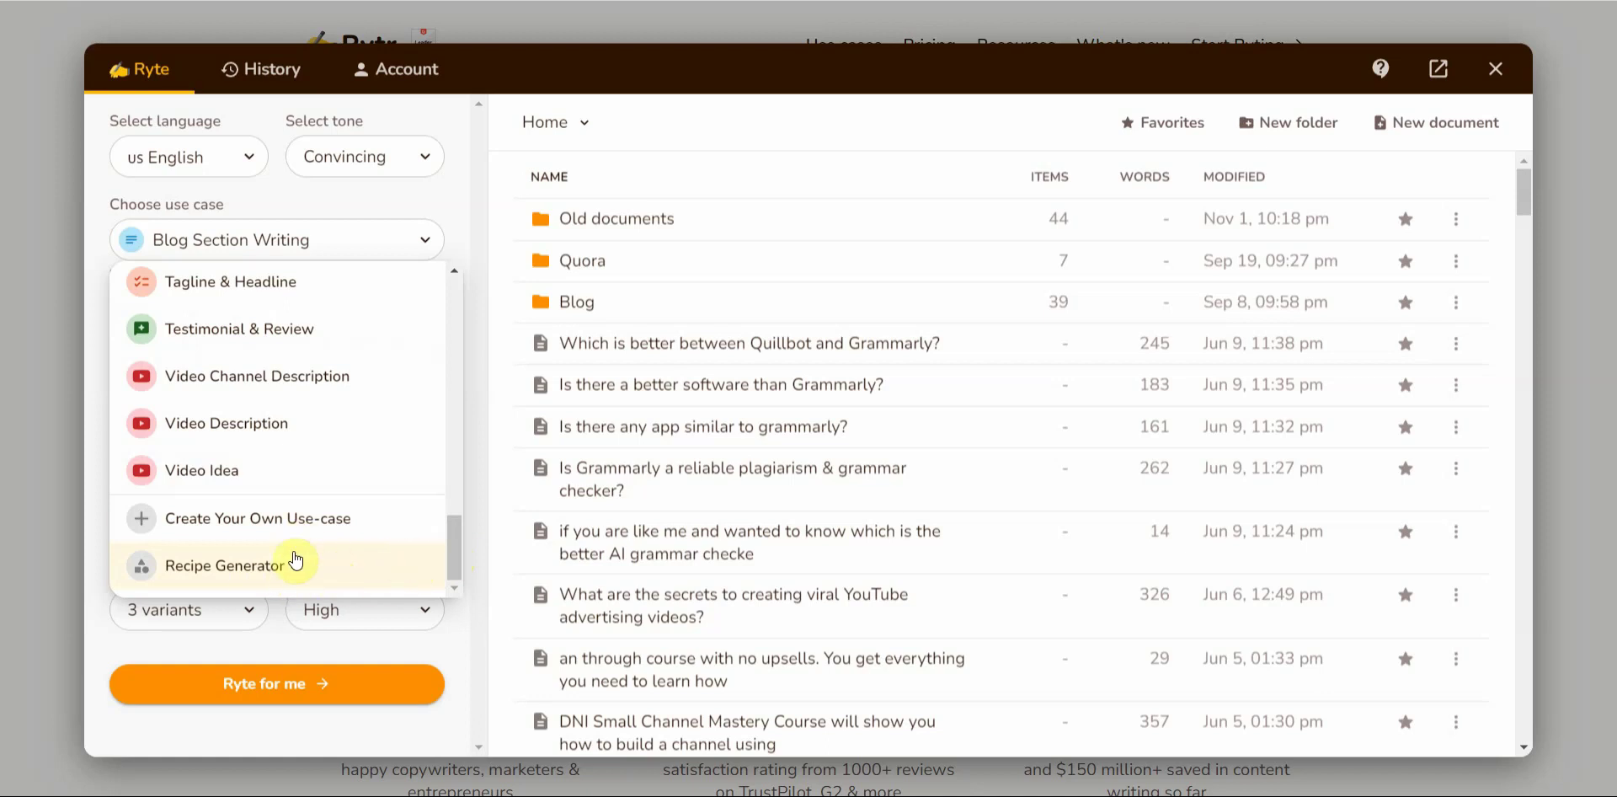
mouse_move(456, 551)
mouse_down()
mouse_move(443, 412)
mouse_move(426, 632)
mouse_up()
click(459, 175)
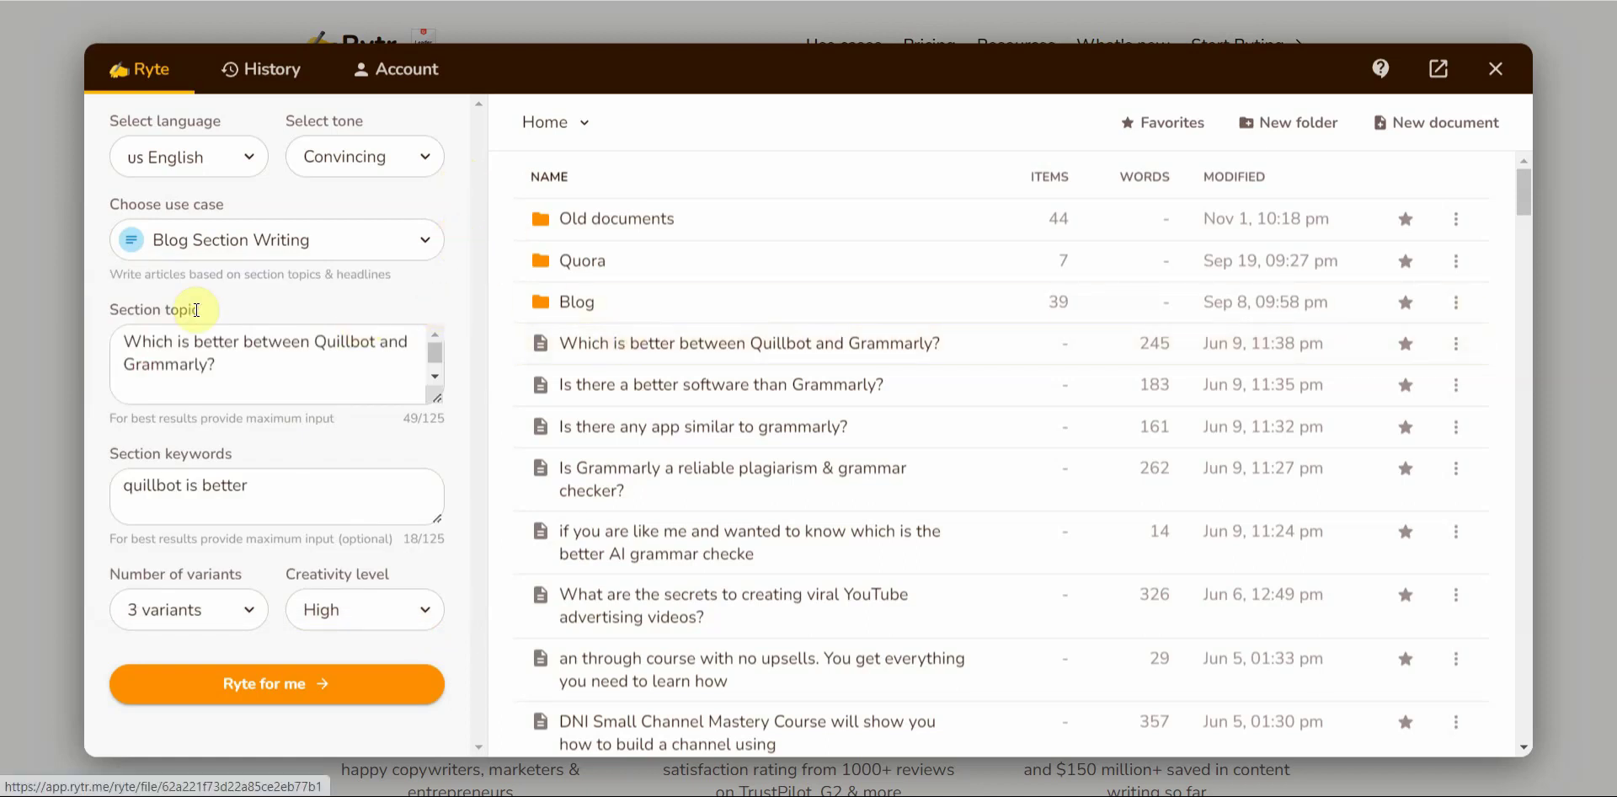
- Place the cursor in Rytr's Section topic box and scroll the page briefly
click(260, 383)
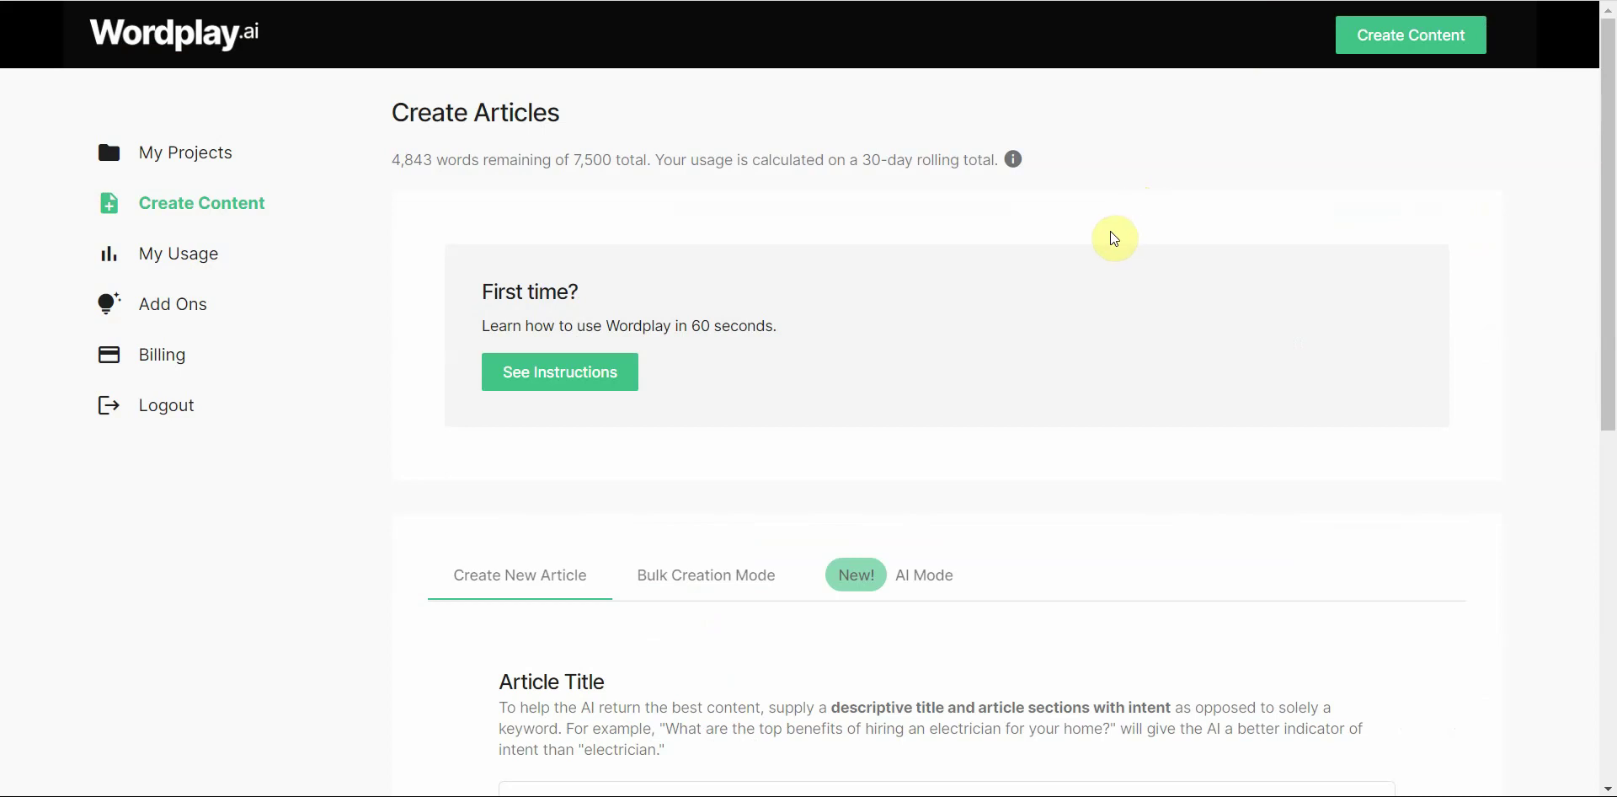
scroll(1112, 236, down, 8)
scroll(1112, 233, up, 8)
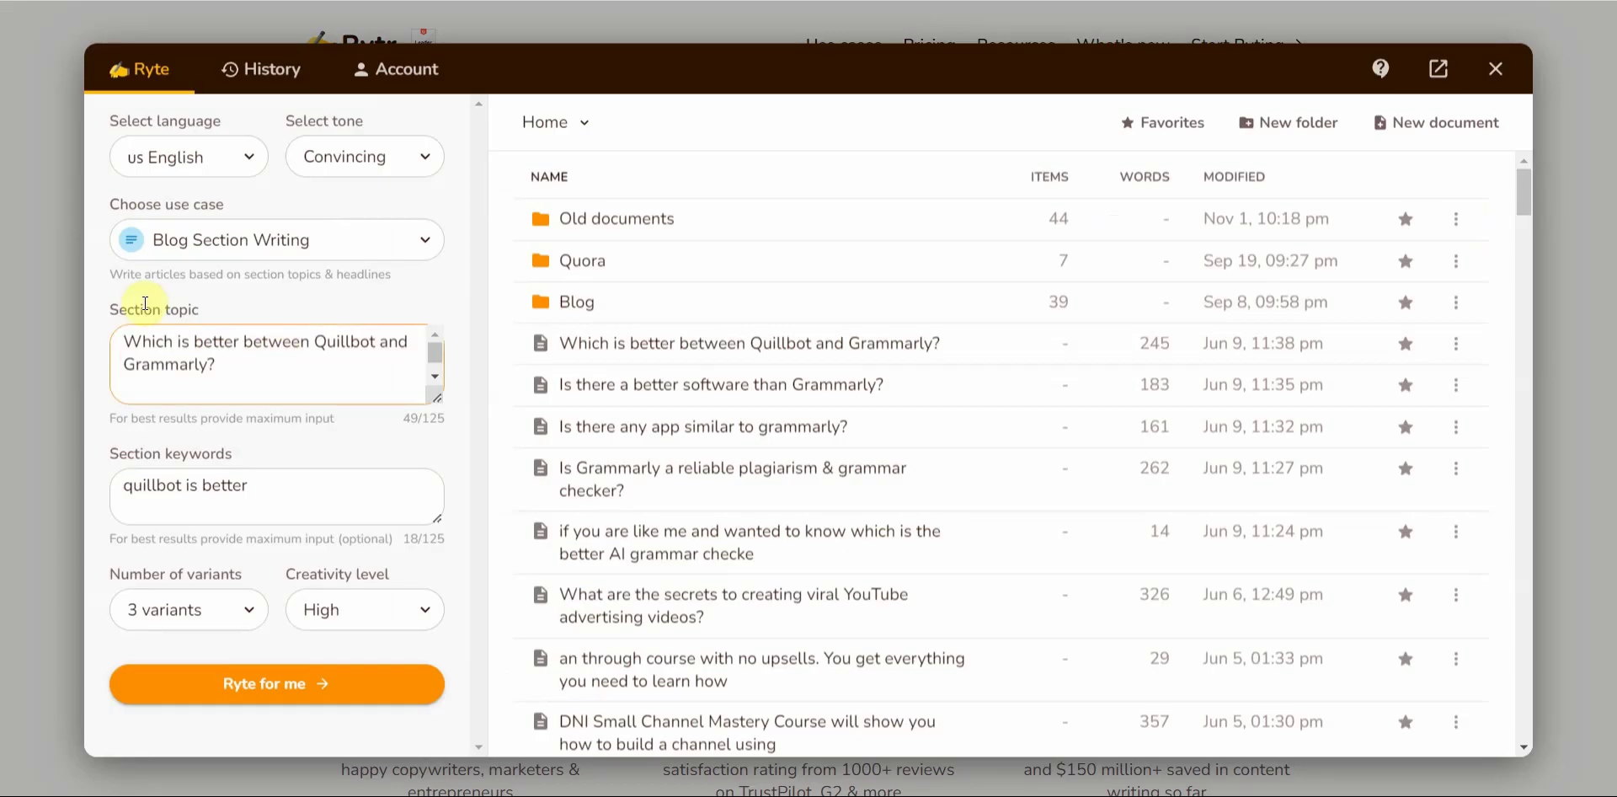
click(365, 242)
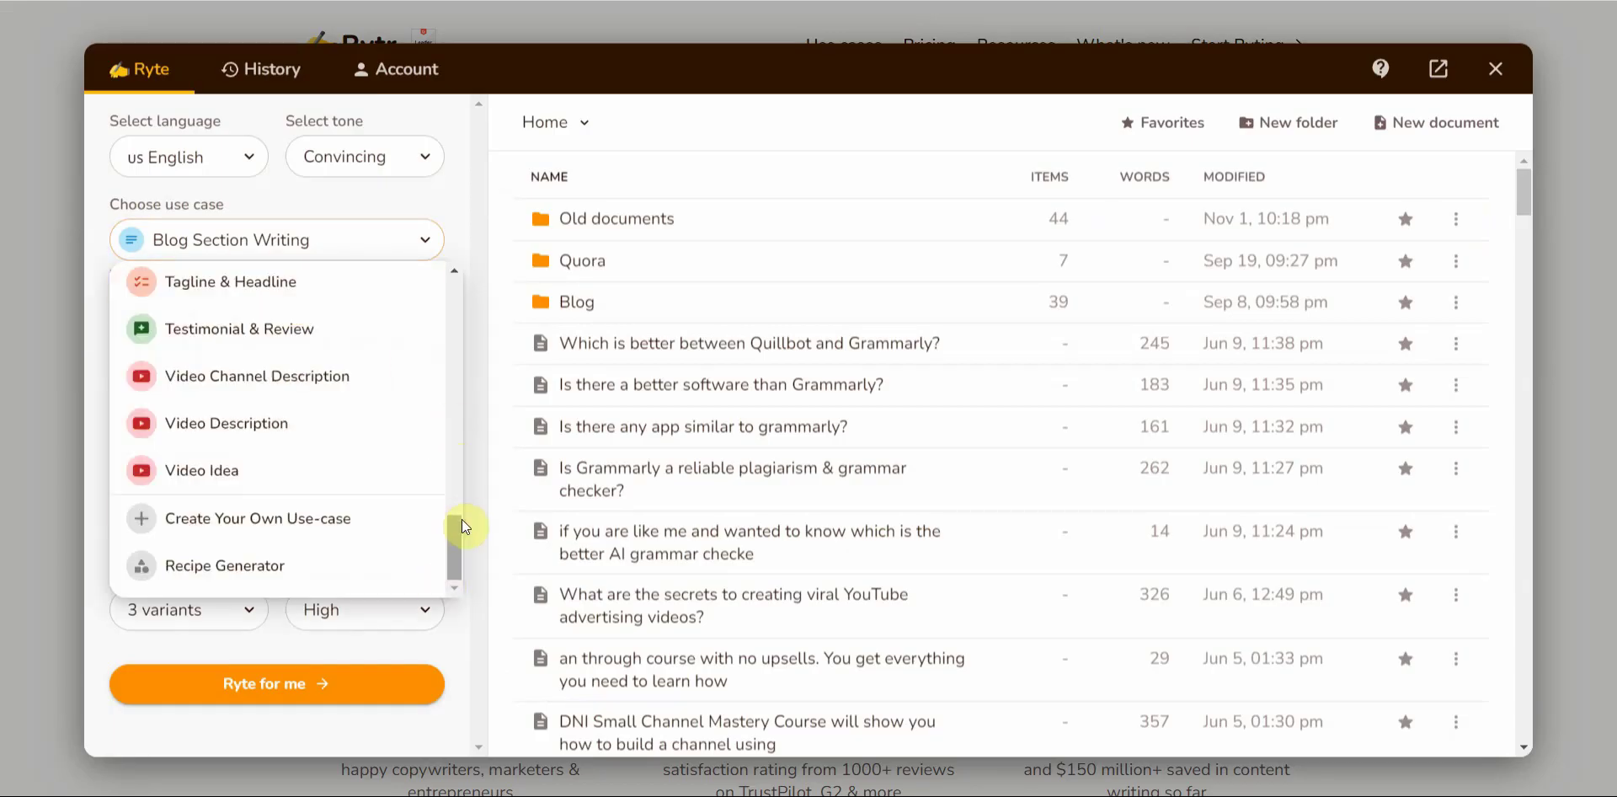
drag(454, 547, 454, 282)
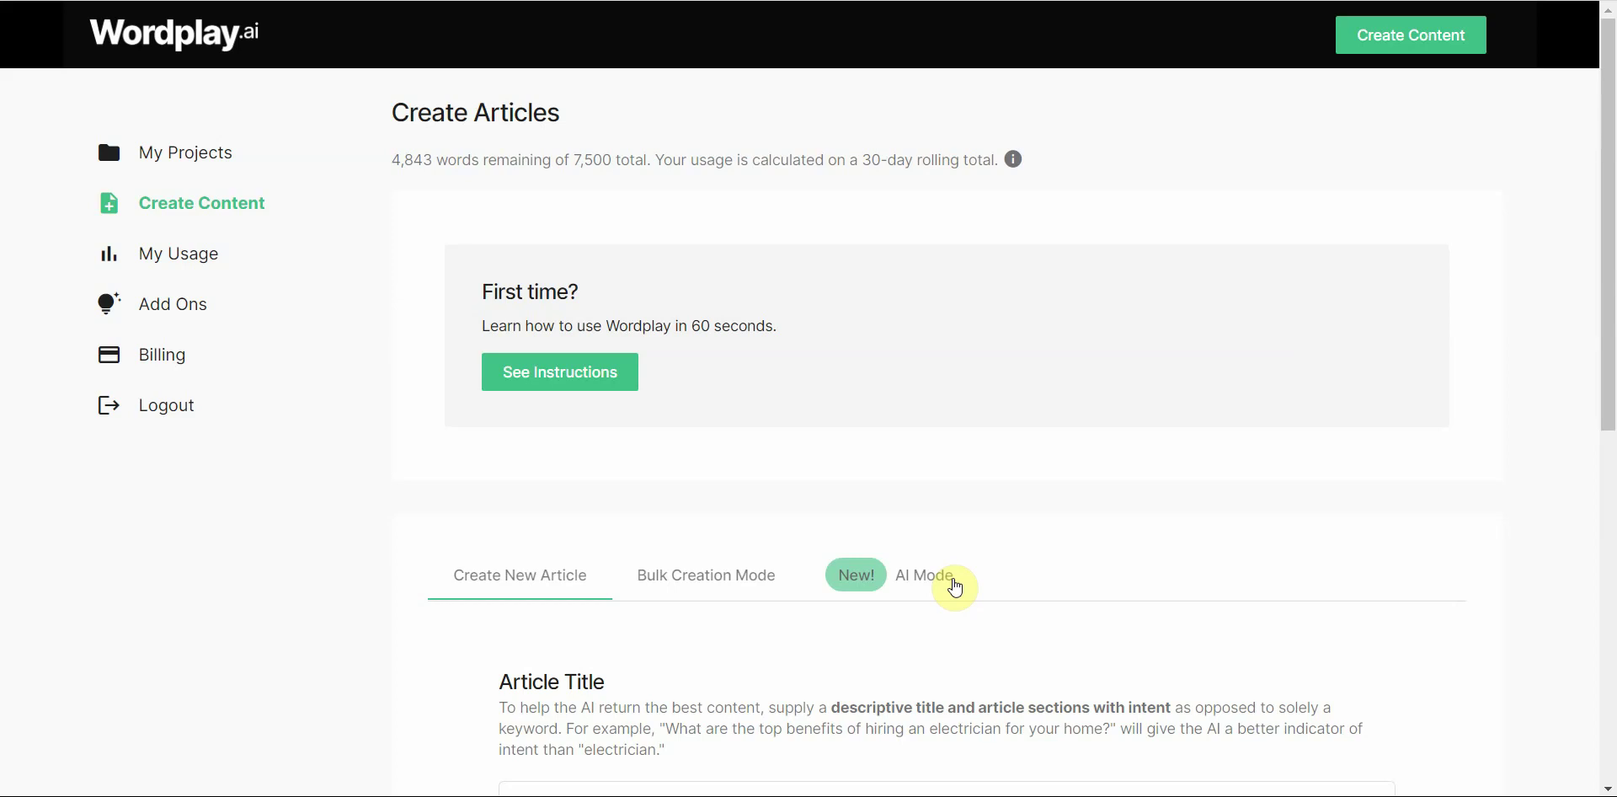
- Scroll the Wordplay.ai Create Articles page down slightly
drag(1608, 404, 1607, 429)
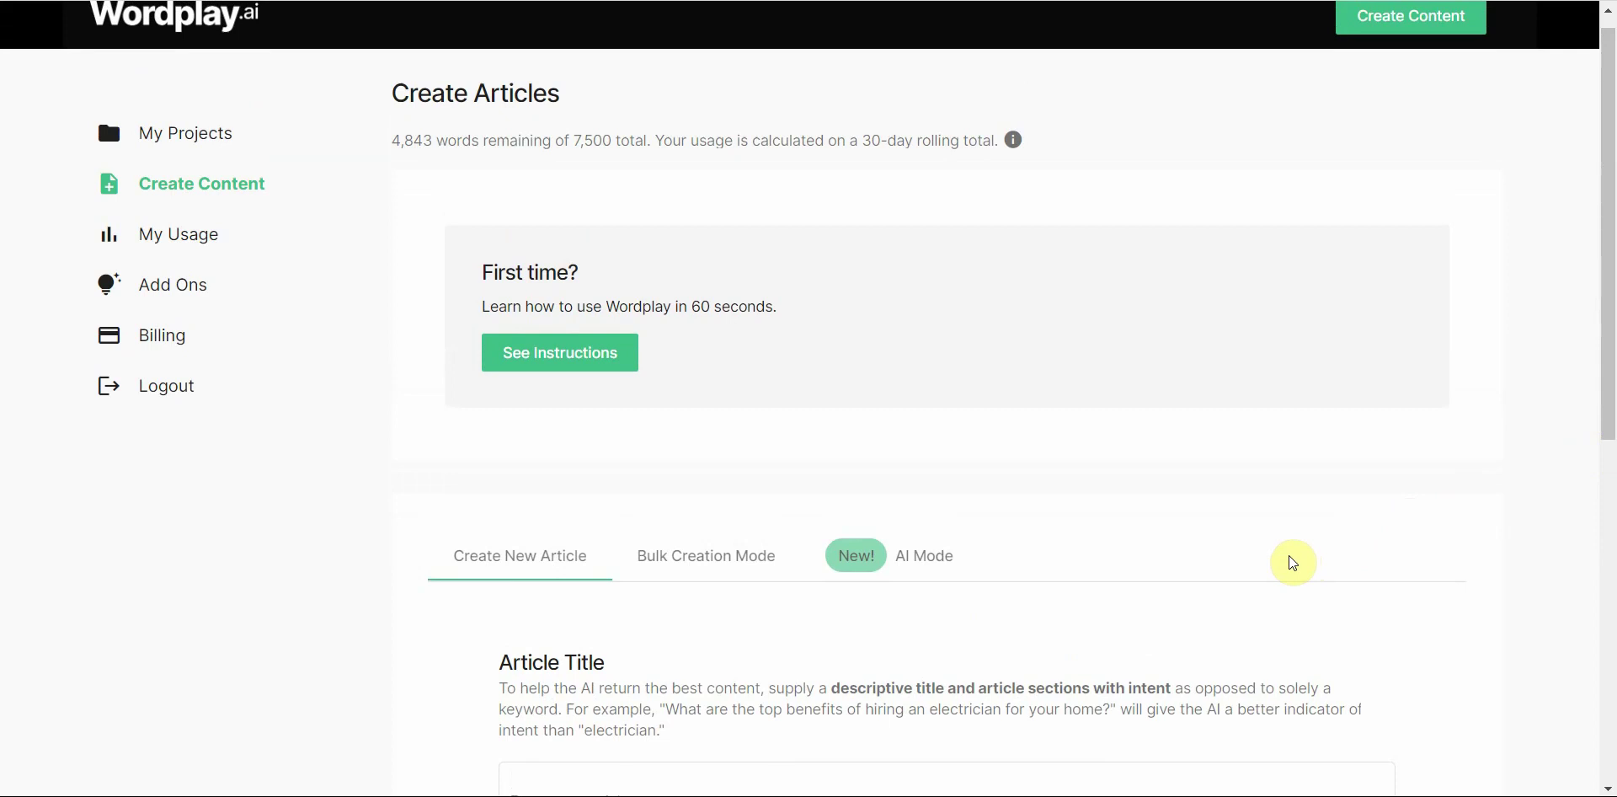
- Switch to the AI Mode form and enter the title 'How to train a new dog'
click(926, 557)
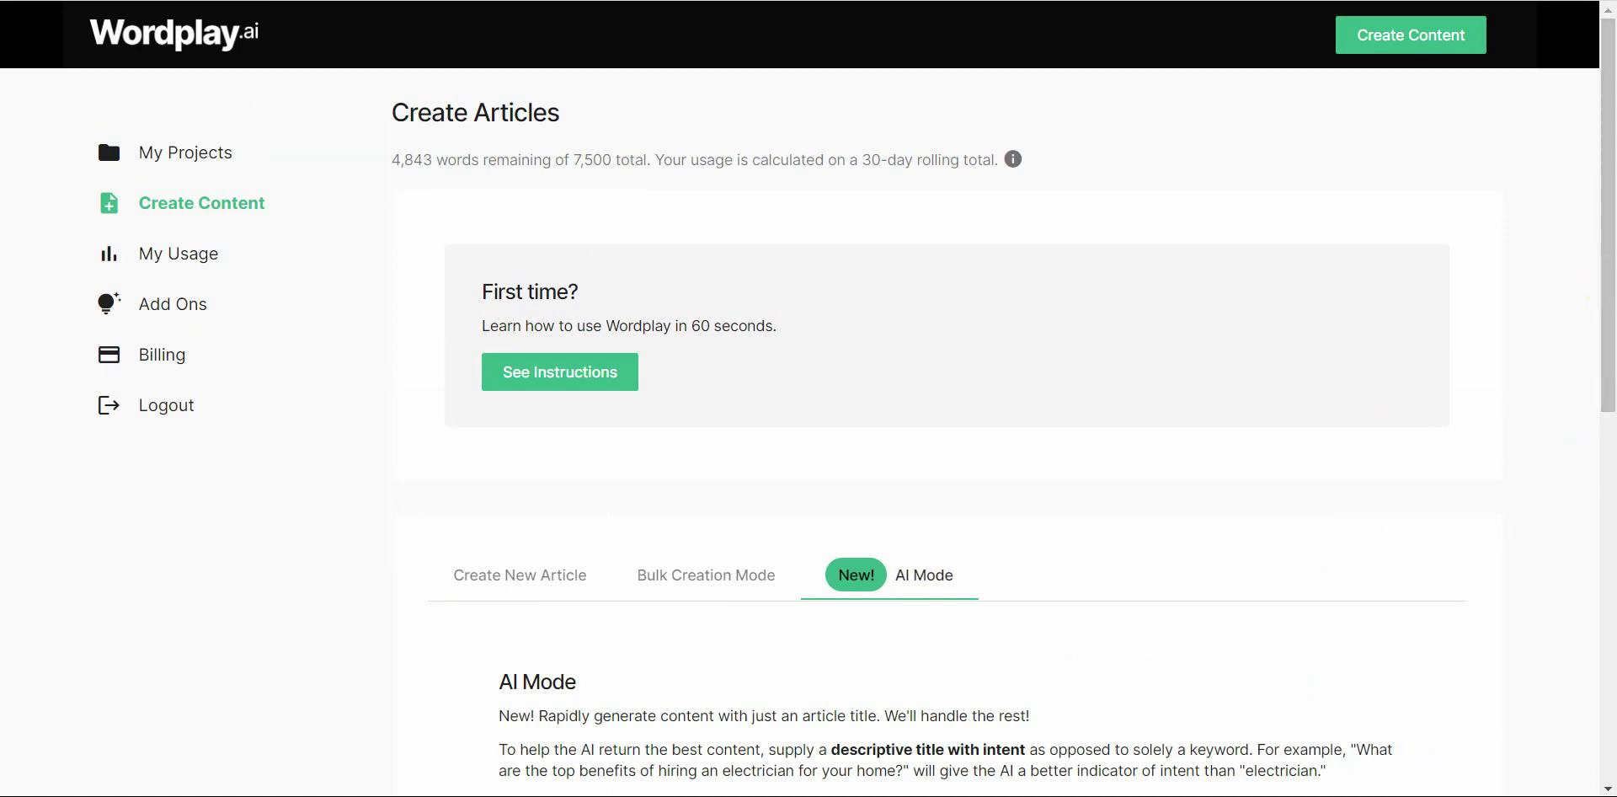
scroll(1603, 277, down, 2)
scroll(1603, 277, down, 1)
click(703, 538)
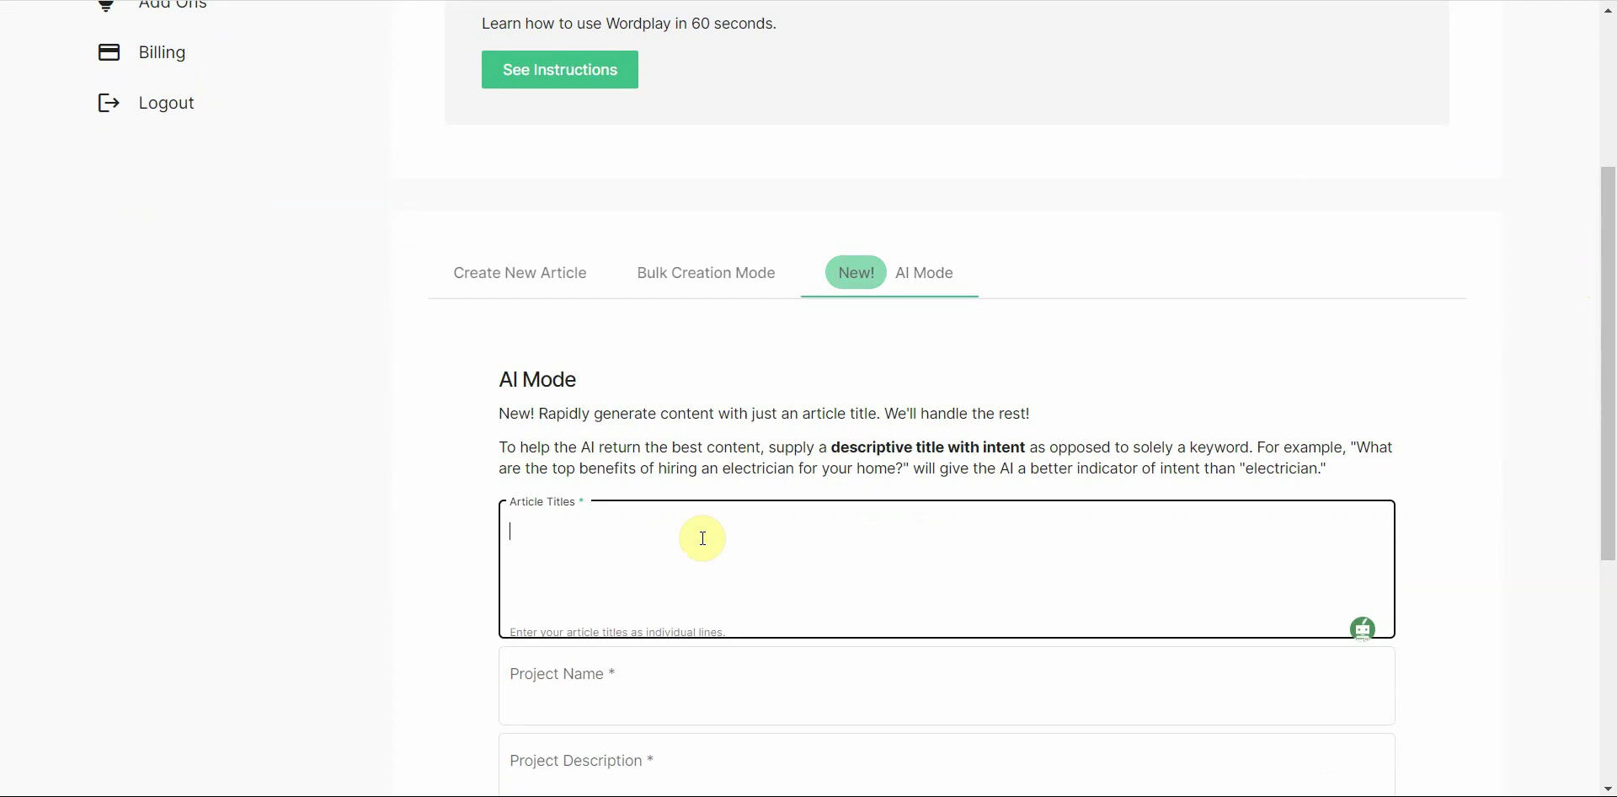
text(How to train a new dog)
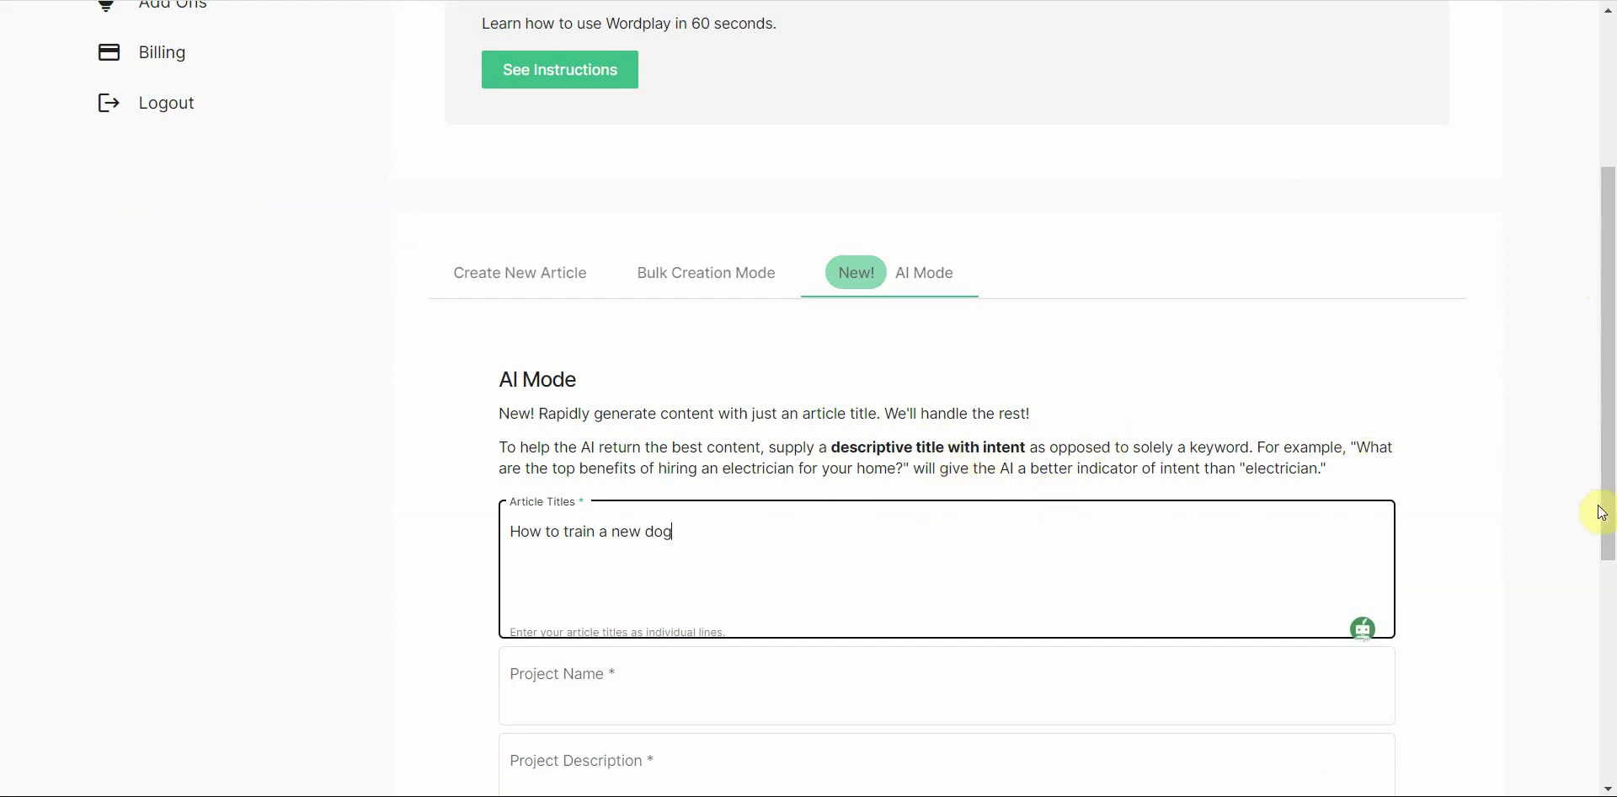
- Fill in 'Demo Dog training' as both the project name and project description
drag(1605, 504, 1590, 653)
click(600, 409)
click(605, 549)
click(590, 421)
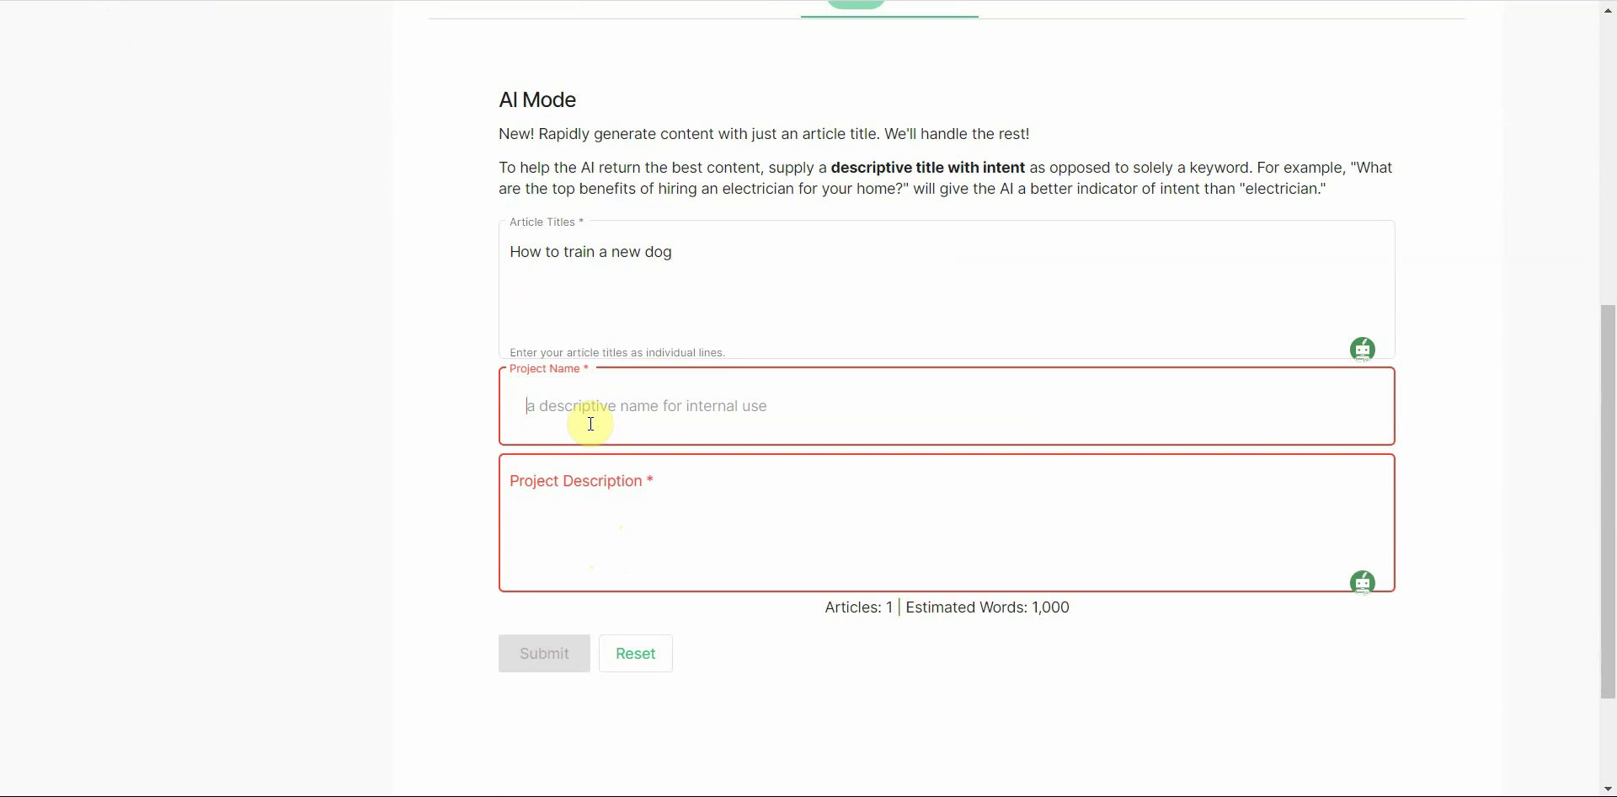
text(Demo Dog training)
key(ctrl+shift+Left)
key(ctrl+shift+Left)
key(ctrl+shift+Left)
key(ctrl+c)
click(571, 497)
key(ctrl+v)
scroll(1166, 494, up, 5)
scroll(1165, 495, down, 7)
scroll(1085, 535, up, 5)
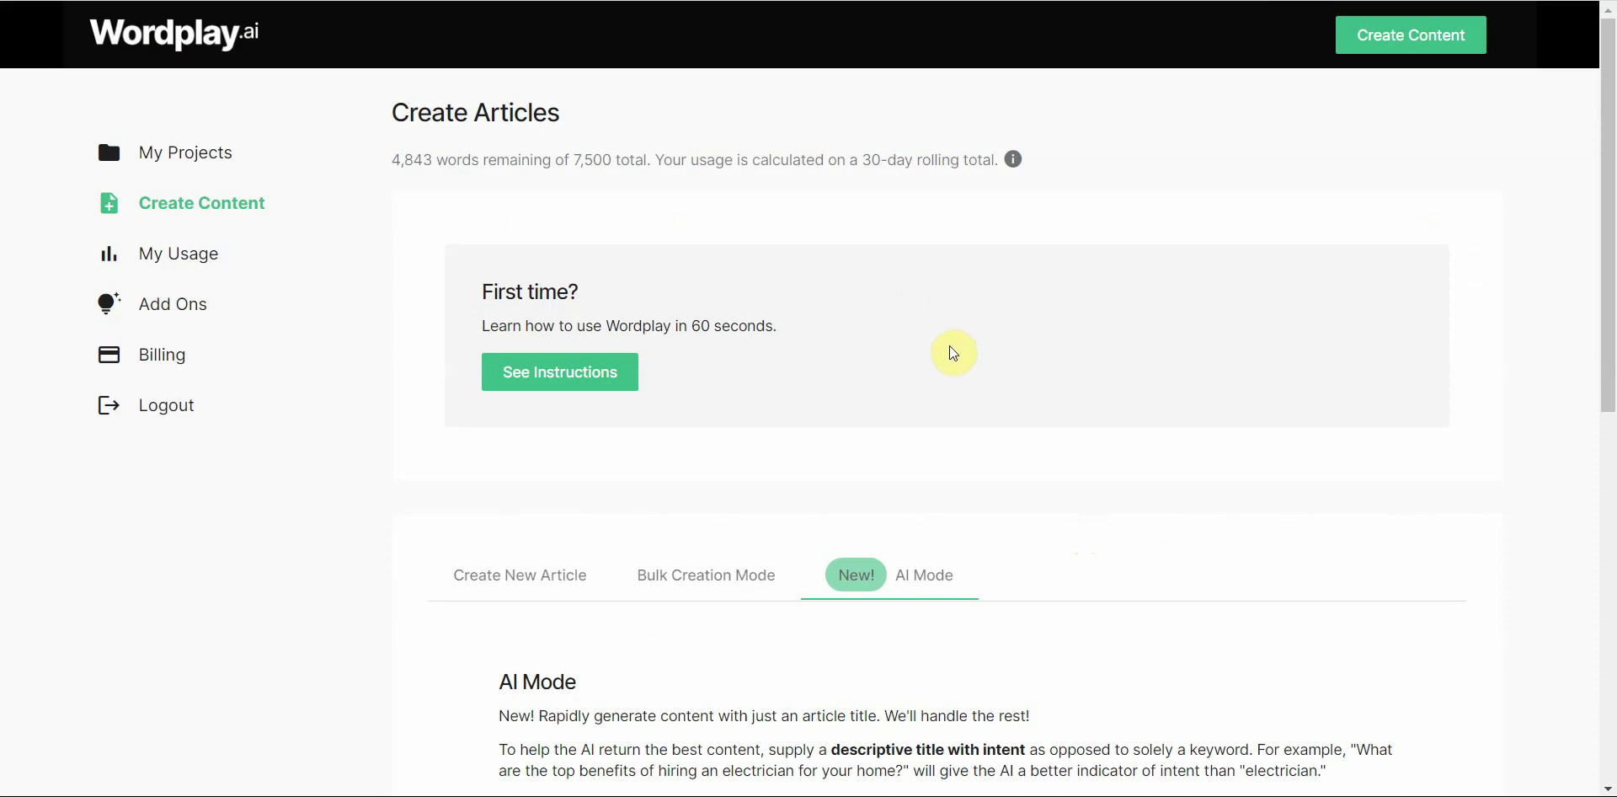
scroll(1384, 436, down, 9)
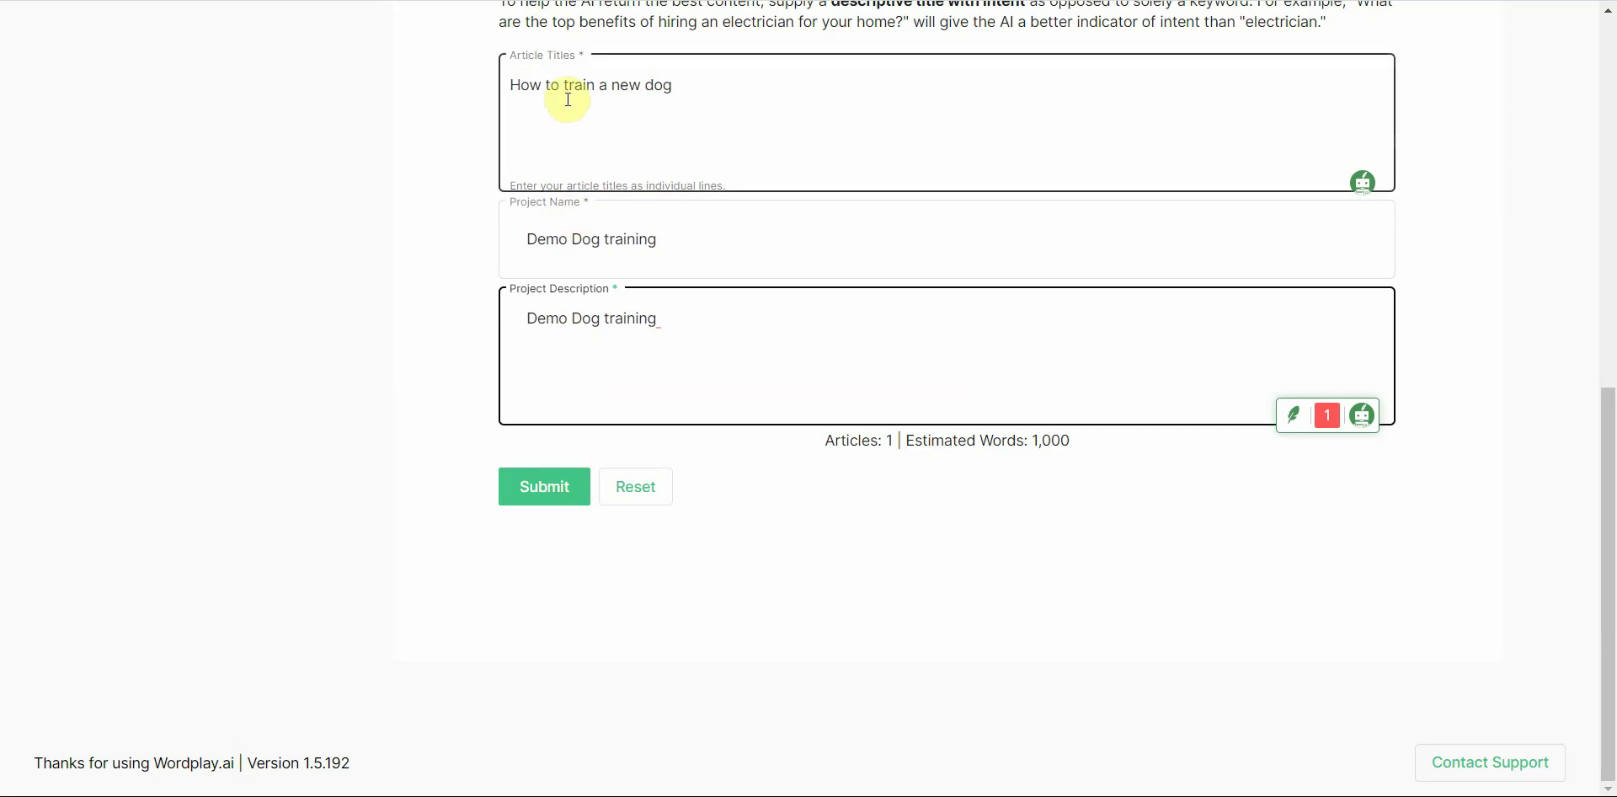
- Submit and confirm the 1000-word article, then open the Demo Dog training project
click(545, 490)
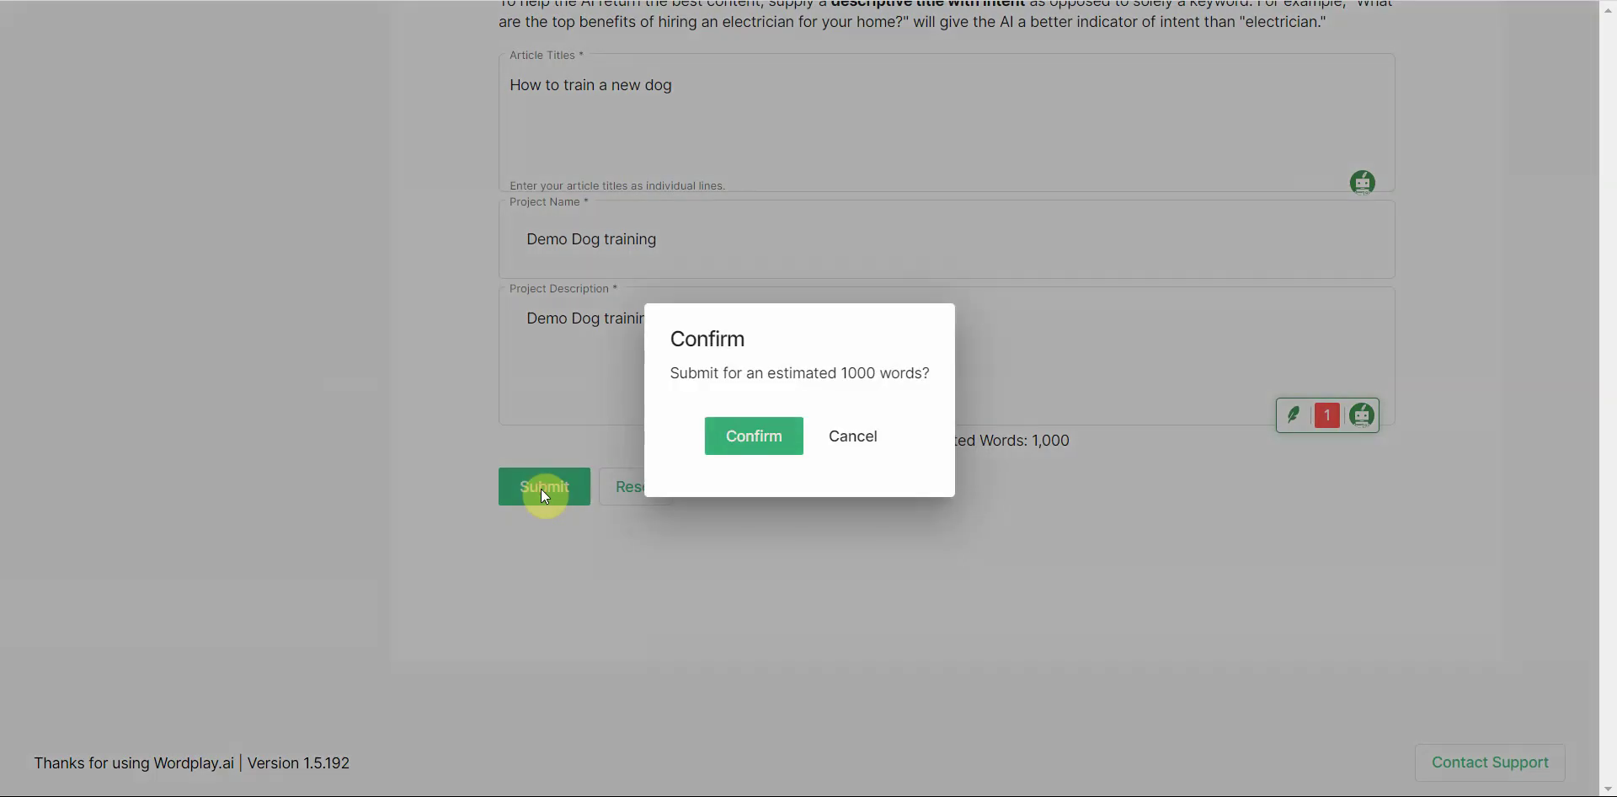
click(775, 437)
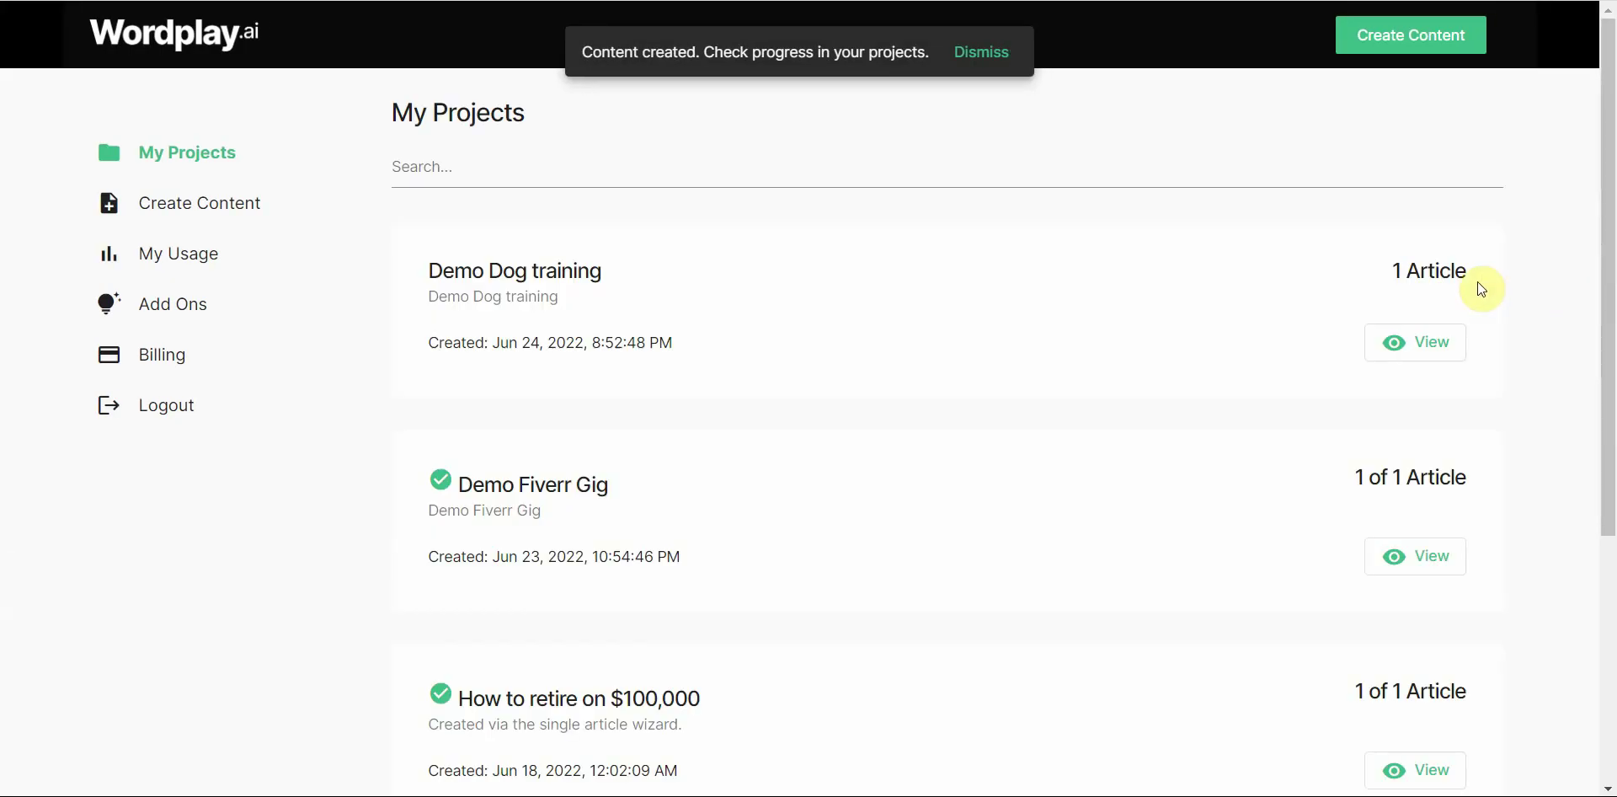
click(1423, 345)
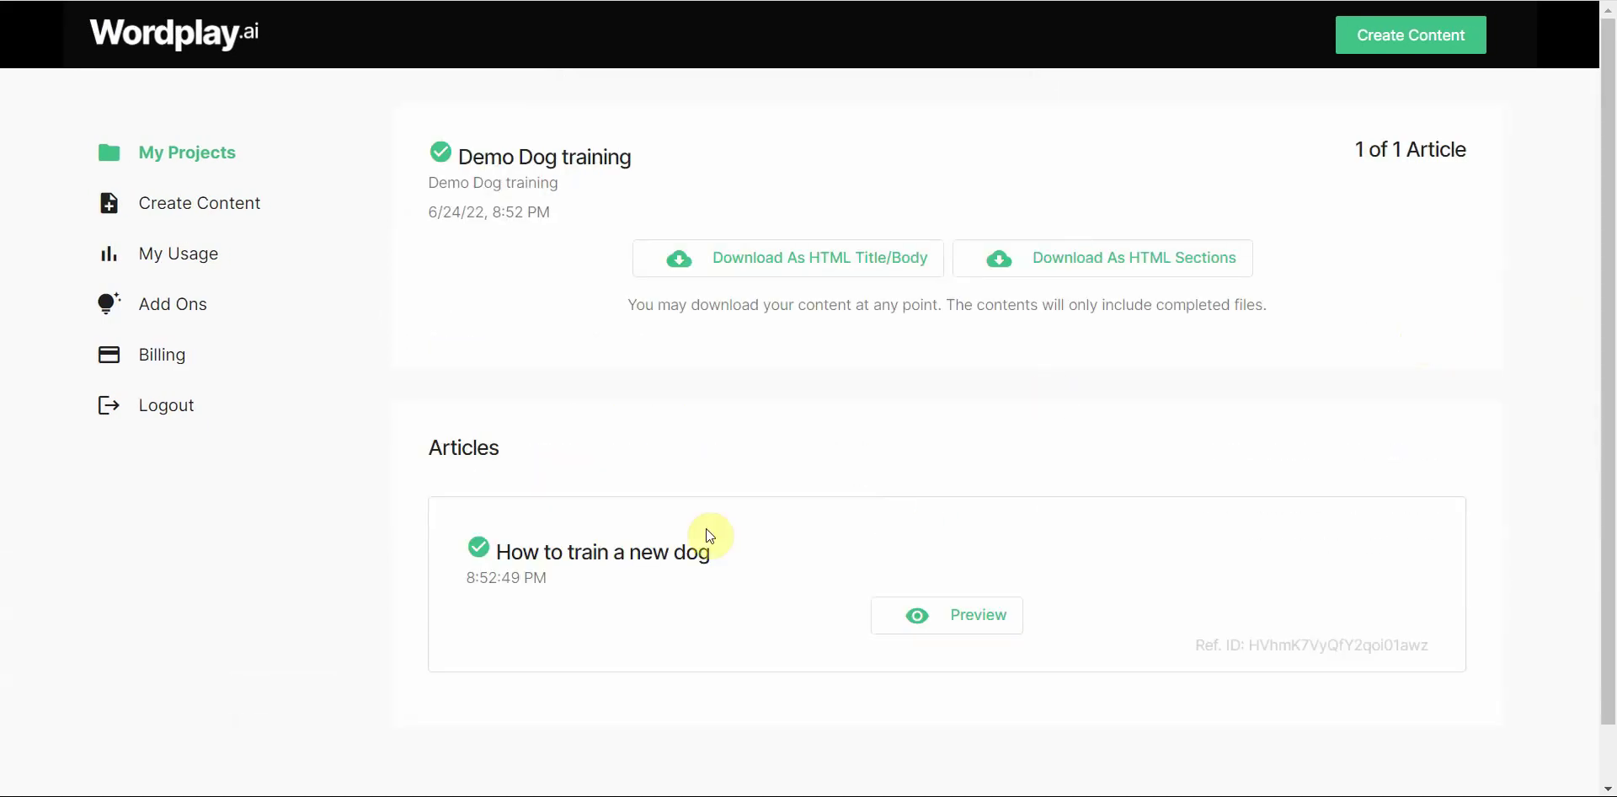
click(920, 619)
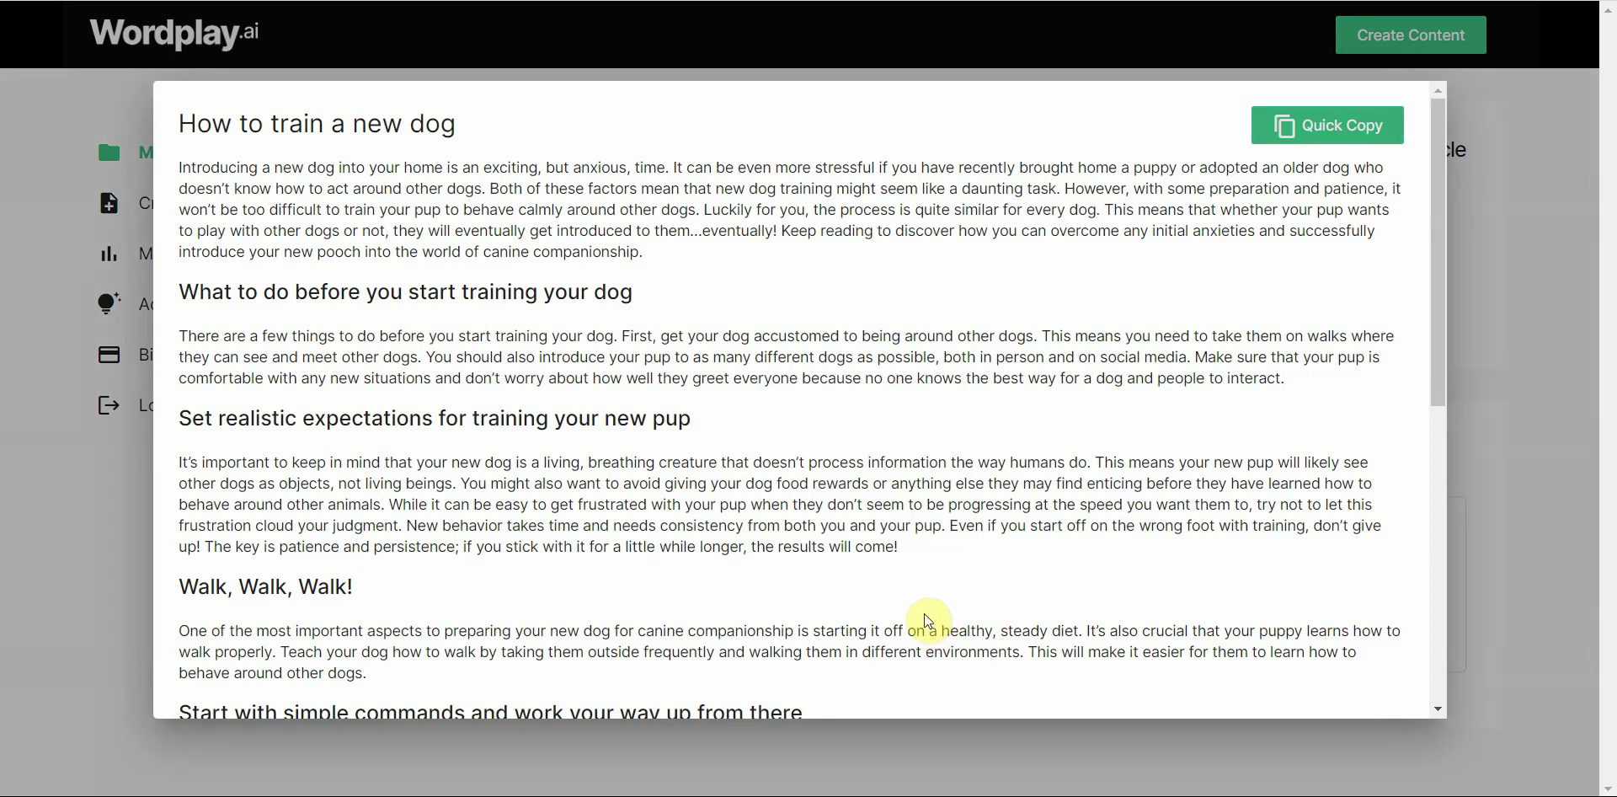
mouse_move(1437, 216)
mouse_down()
mouse_move(1403, 563)
mouse_move(1462, 166)
mouse_up()
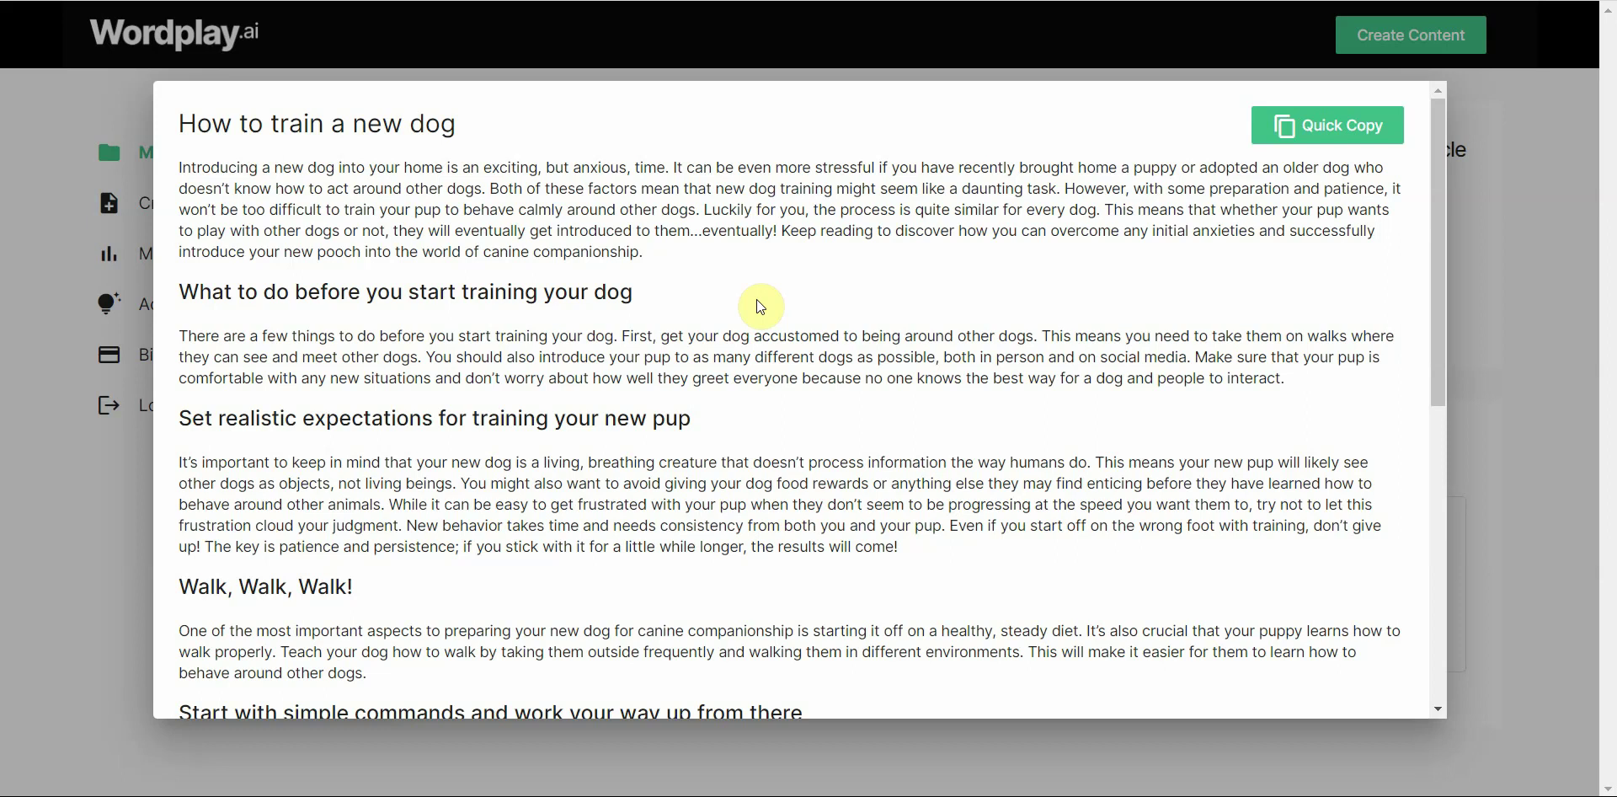
- Copy the entire dog-training article text and start a new browser tab for Grammarly
drag(1441, 375, 1441, 718)
mouse_move(905, 674)
mouse_down()
mouse_move(486, 487)
mouse_move(265, 125)
mouse_up()
right_click(265, 125)
click(308, 135)
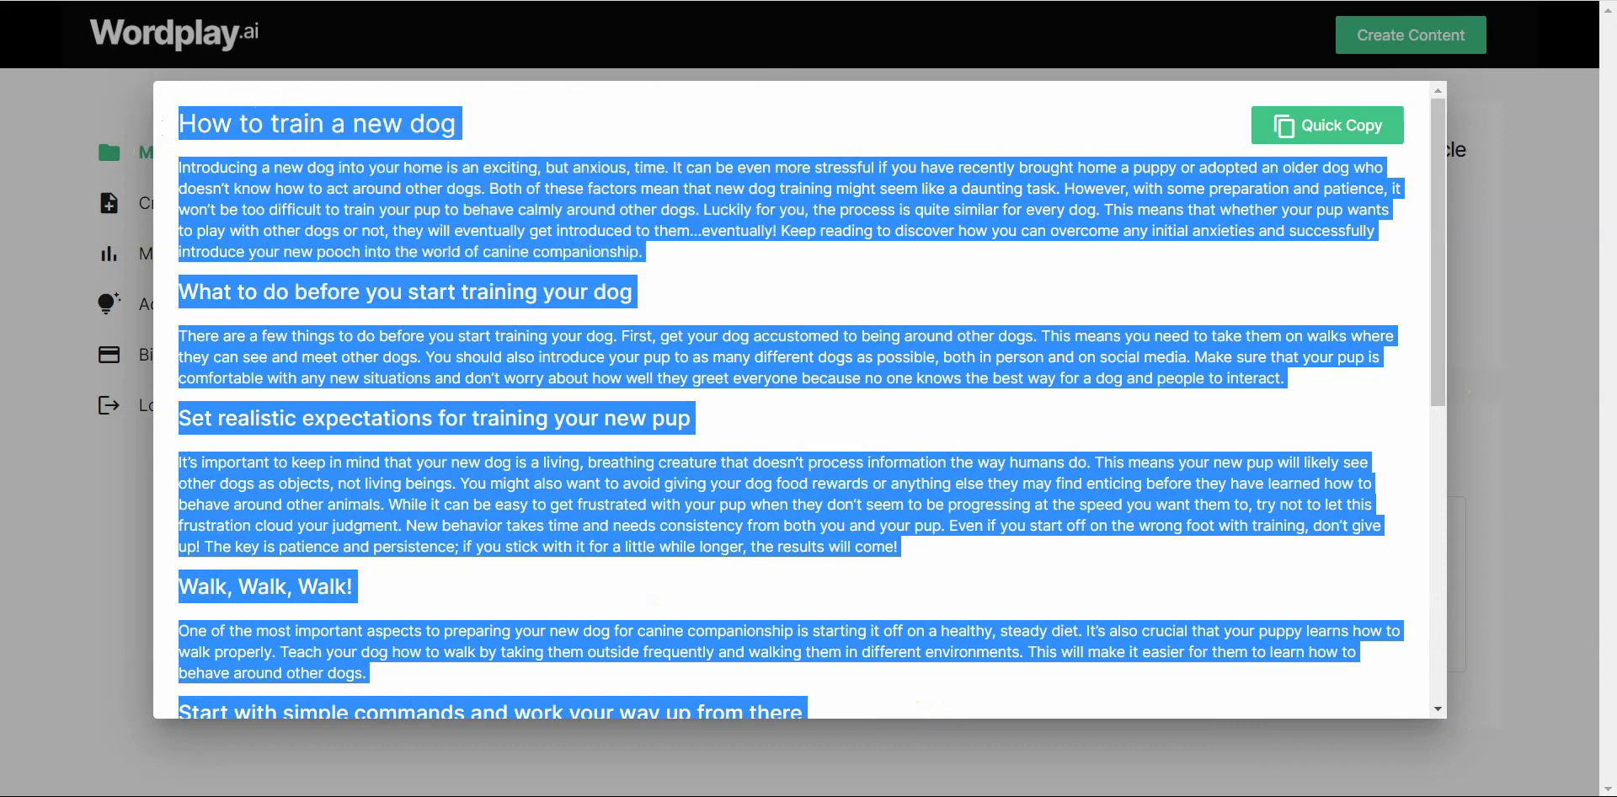
key(ctrl+t)
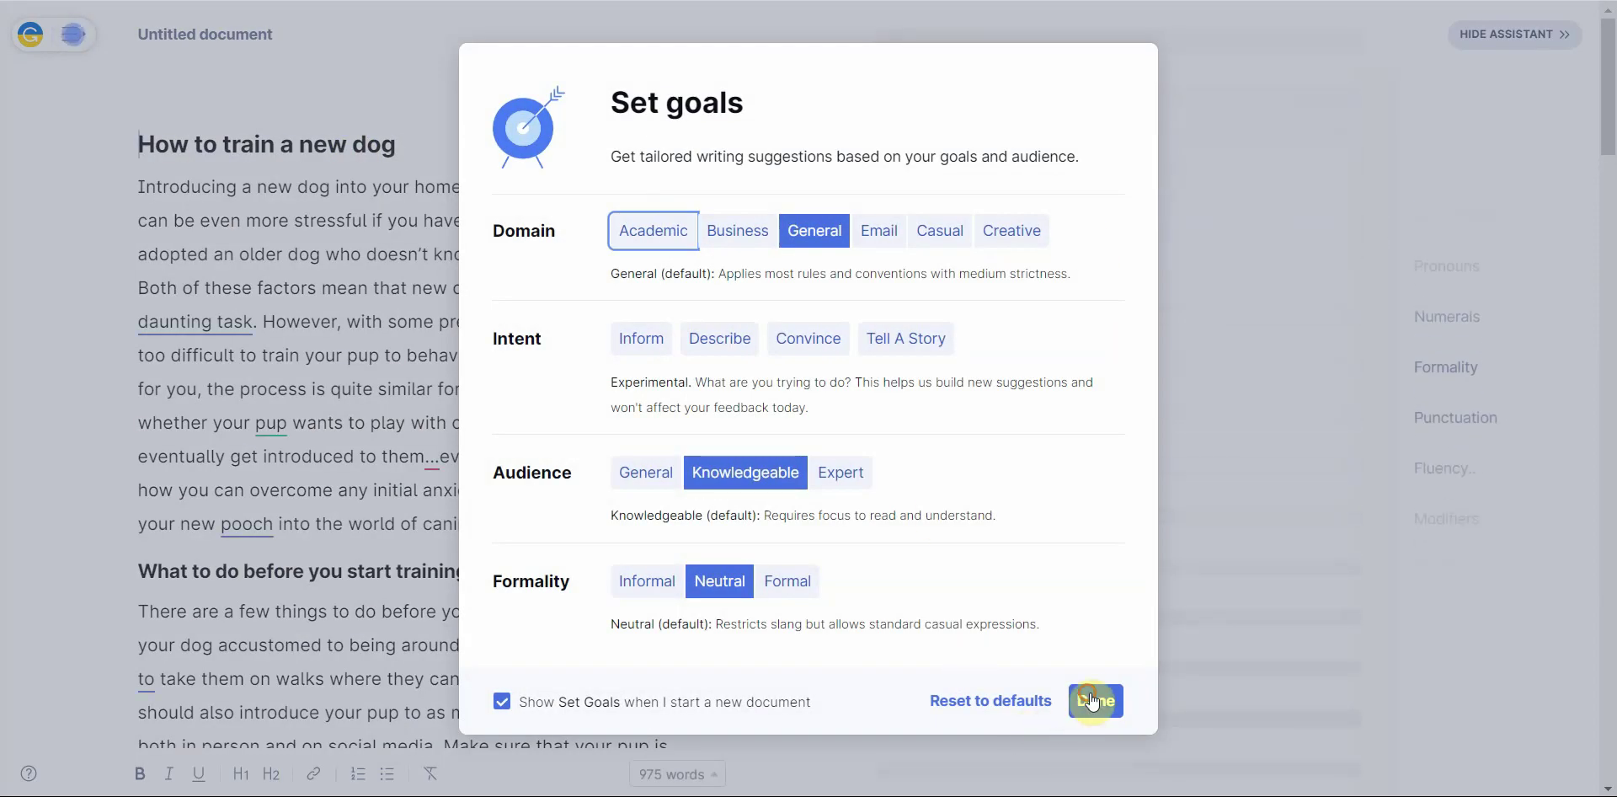
- Dismiss Grammarly's Set goals dialog and start a plagiarism check on the article
click(1092, 701)
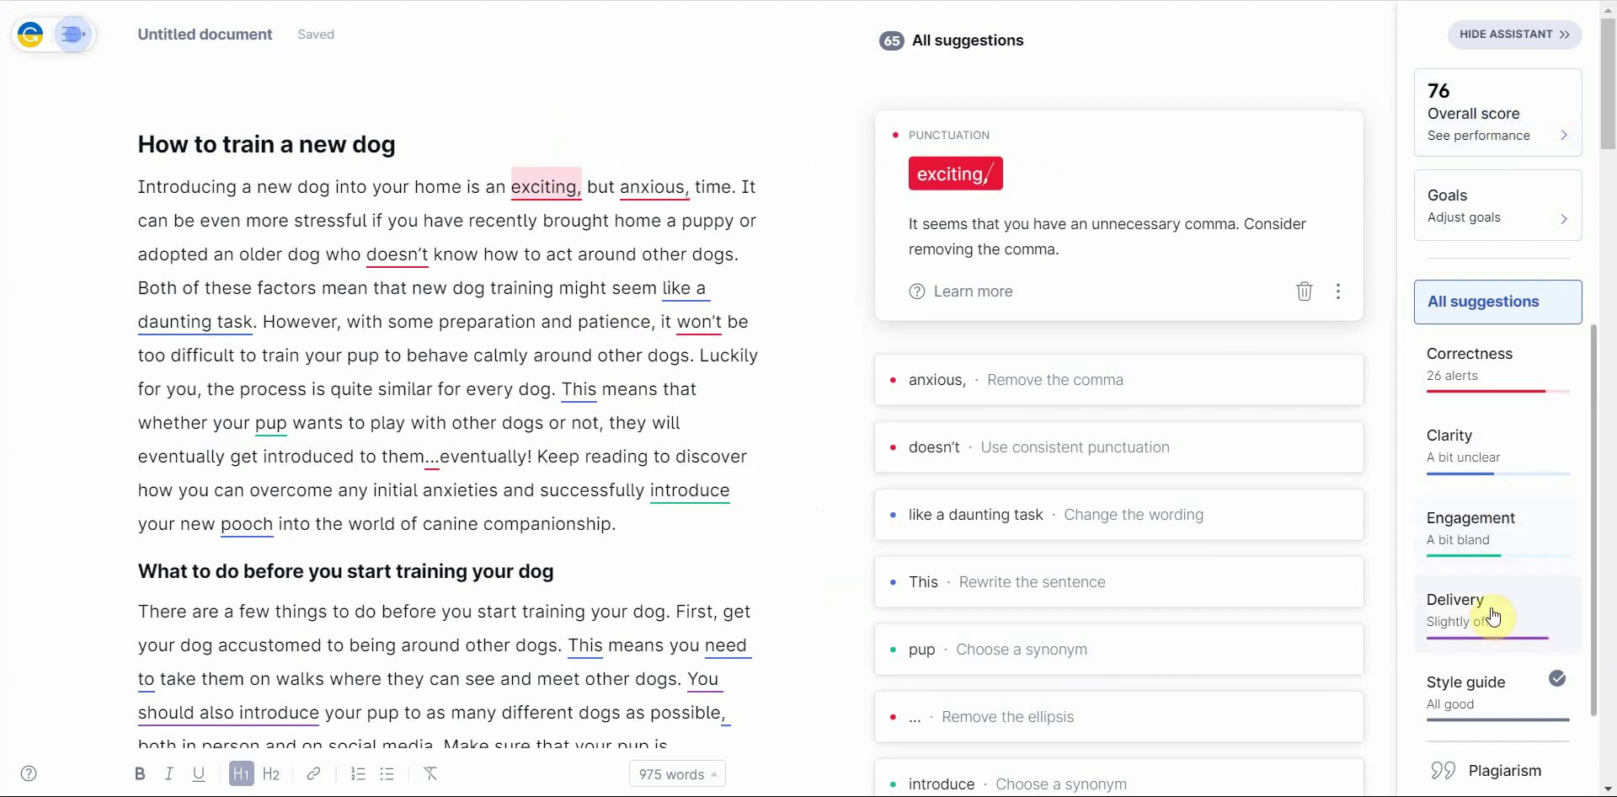
click(1488, 771)
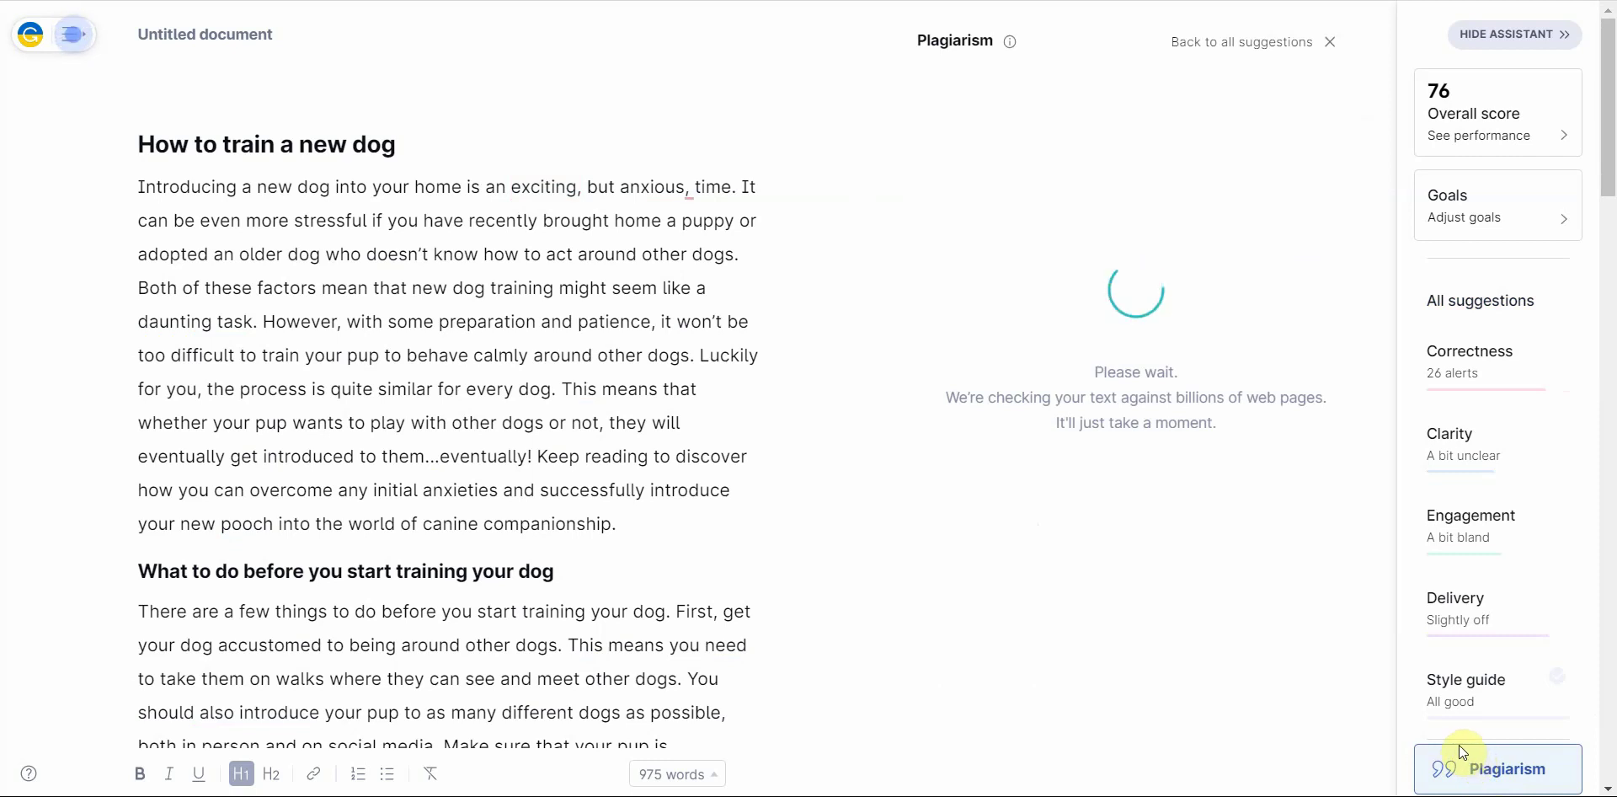
- Review the 8% plagiarism result, jumping to the document's end and back to the top
scroll(1462, 589, down, 1)
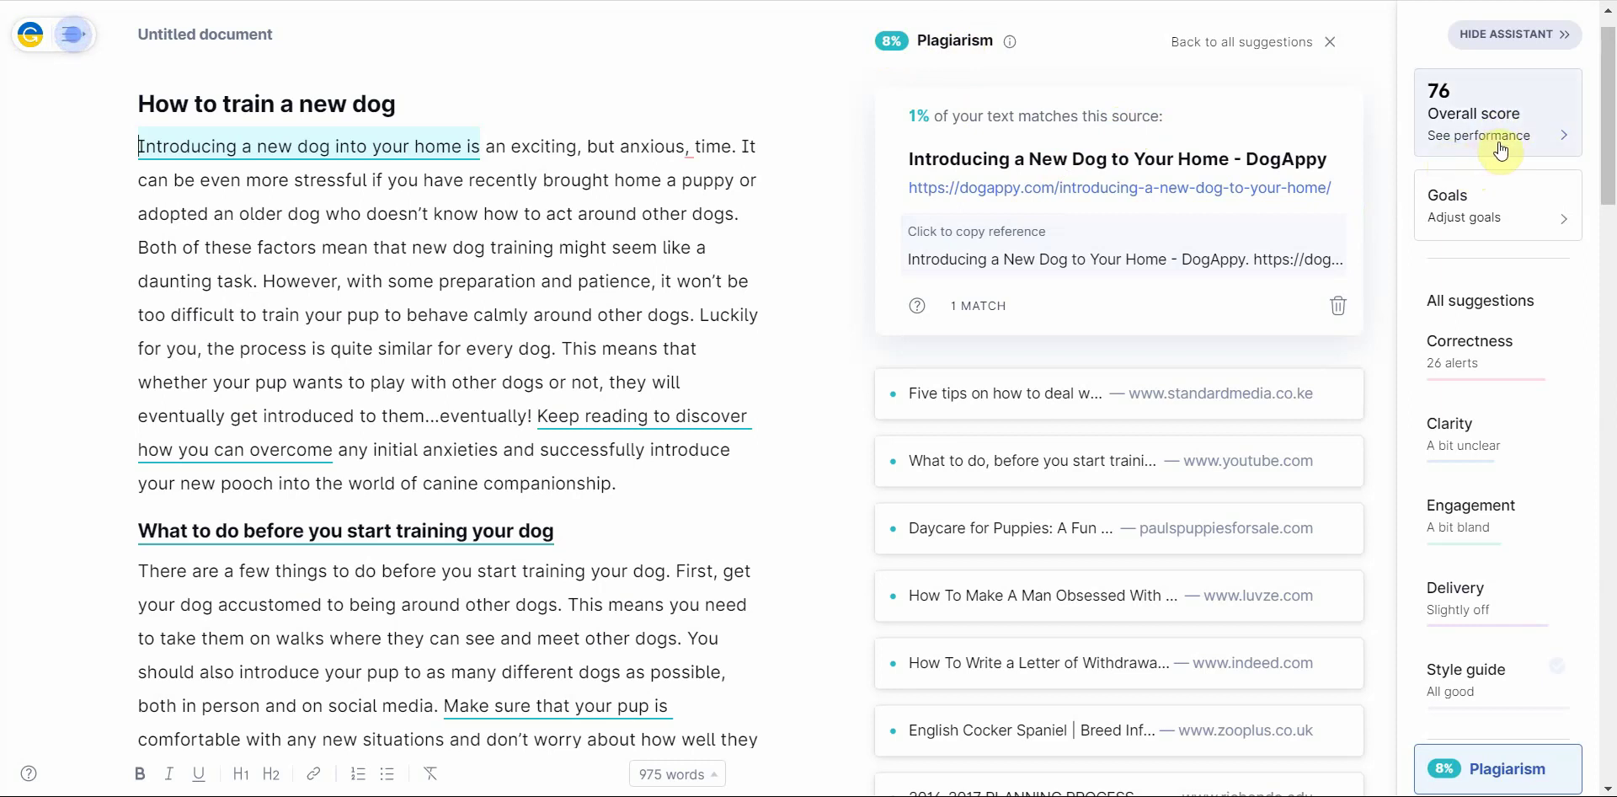
key(ctrl+End)
key(ctrl+Home)
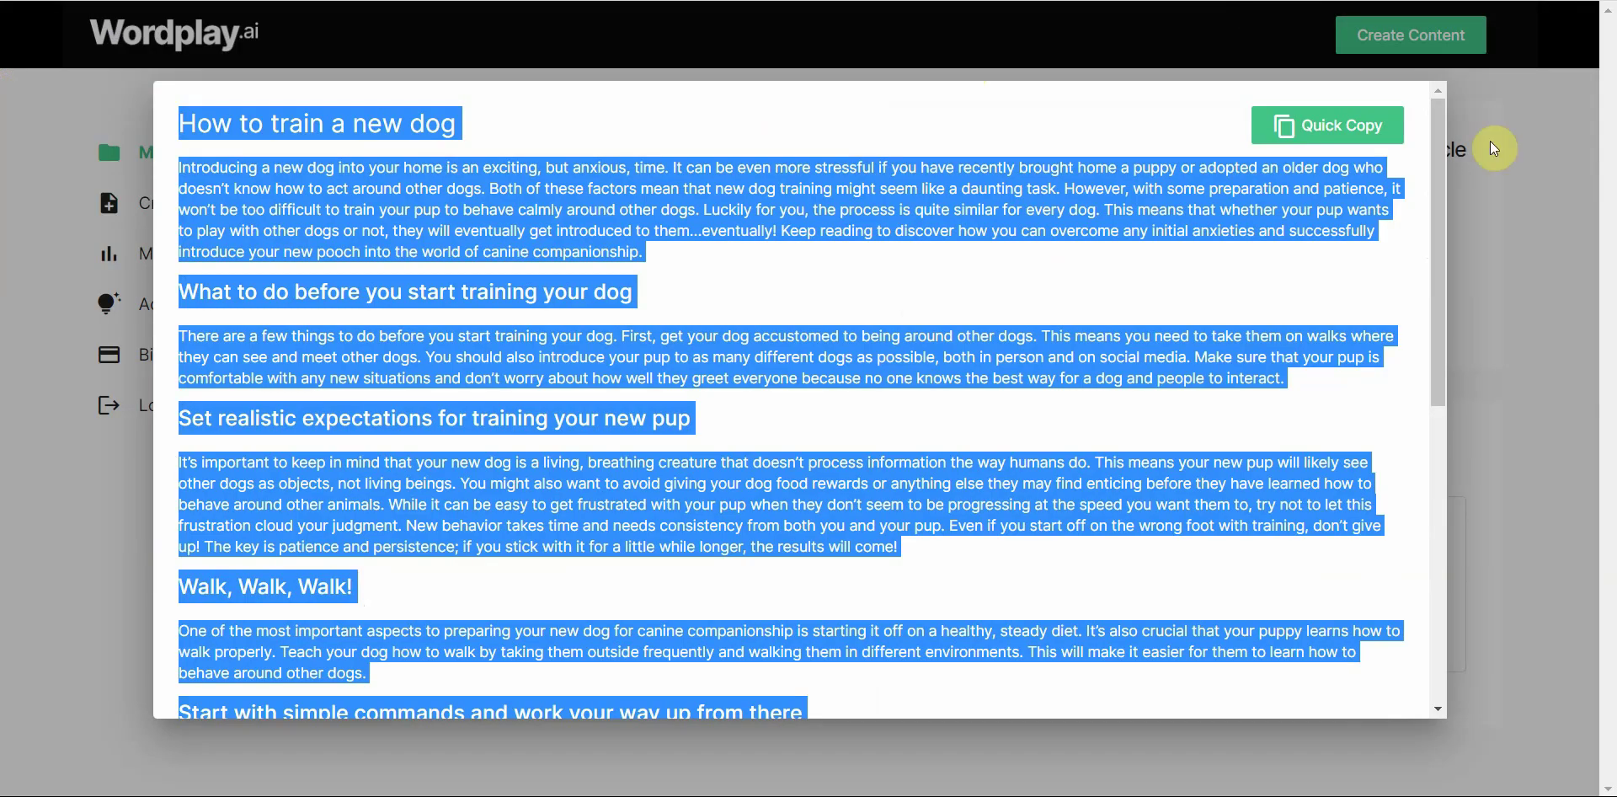
- Close the Wordplay preview and open a blank HyperWrite document, dismissing the welcome screen
click(1496, 149)
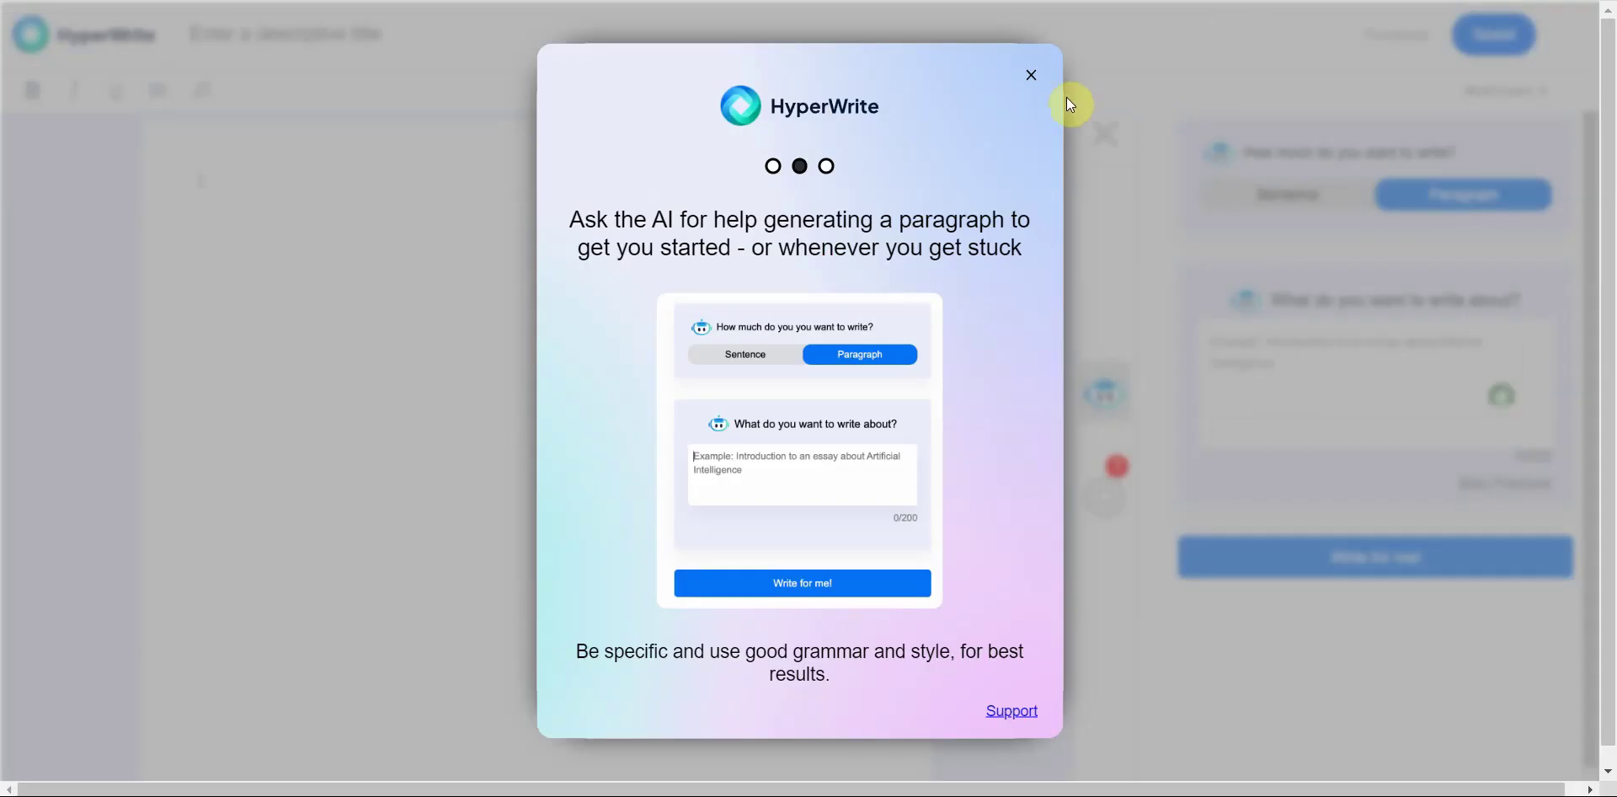
click(1033, 76)
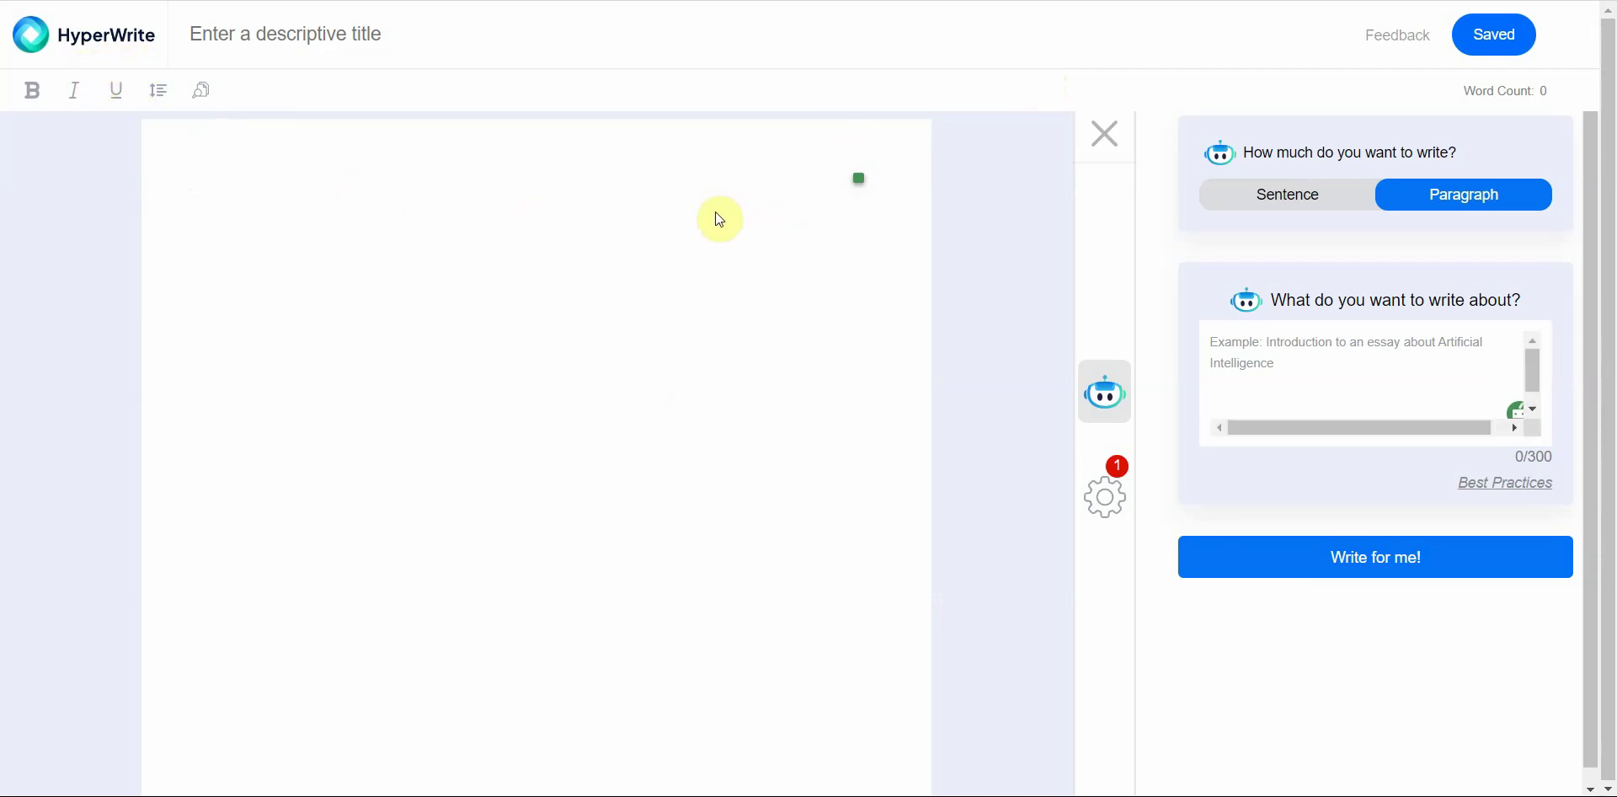
click(1421, 388)
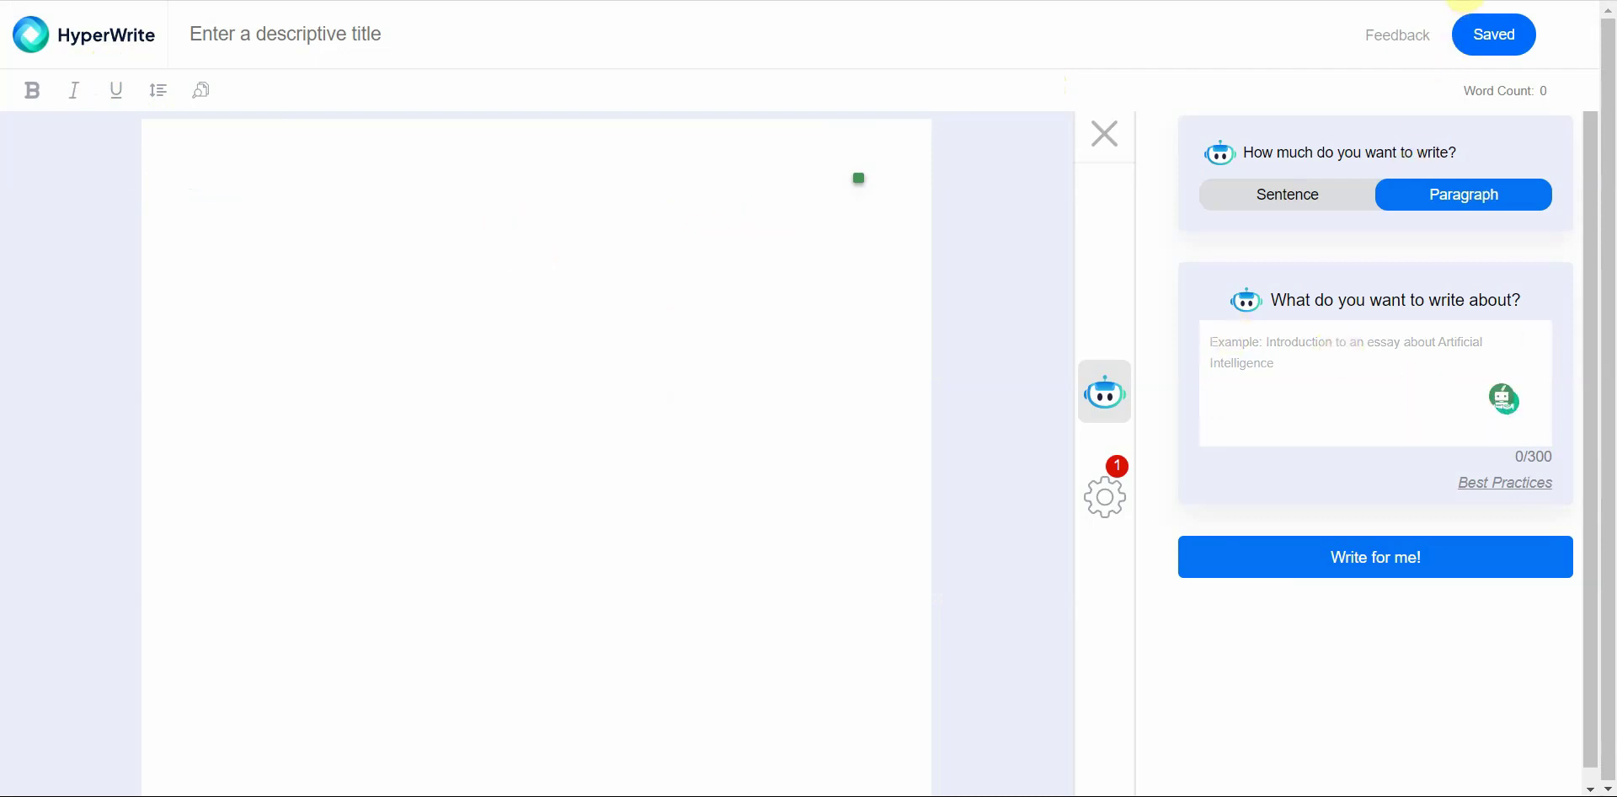
- Disable the QuillBot extension on this site by setting Enable Extension to No
click(1466, 2)
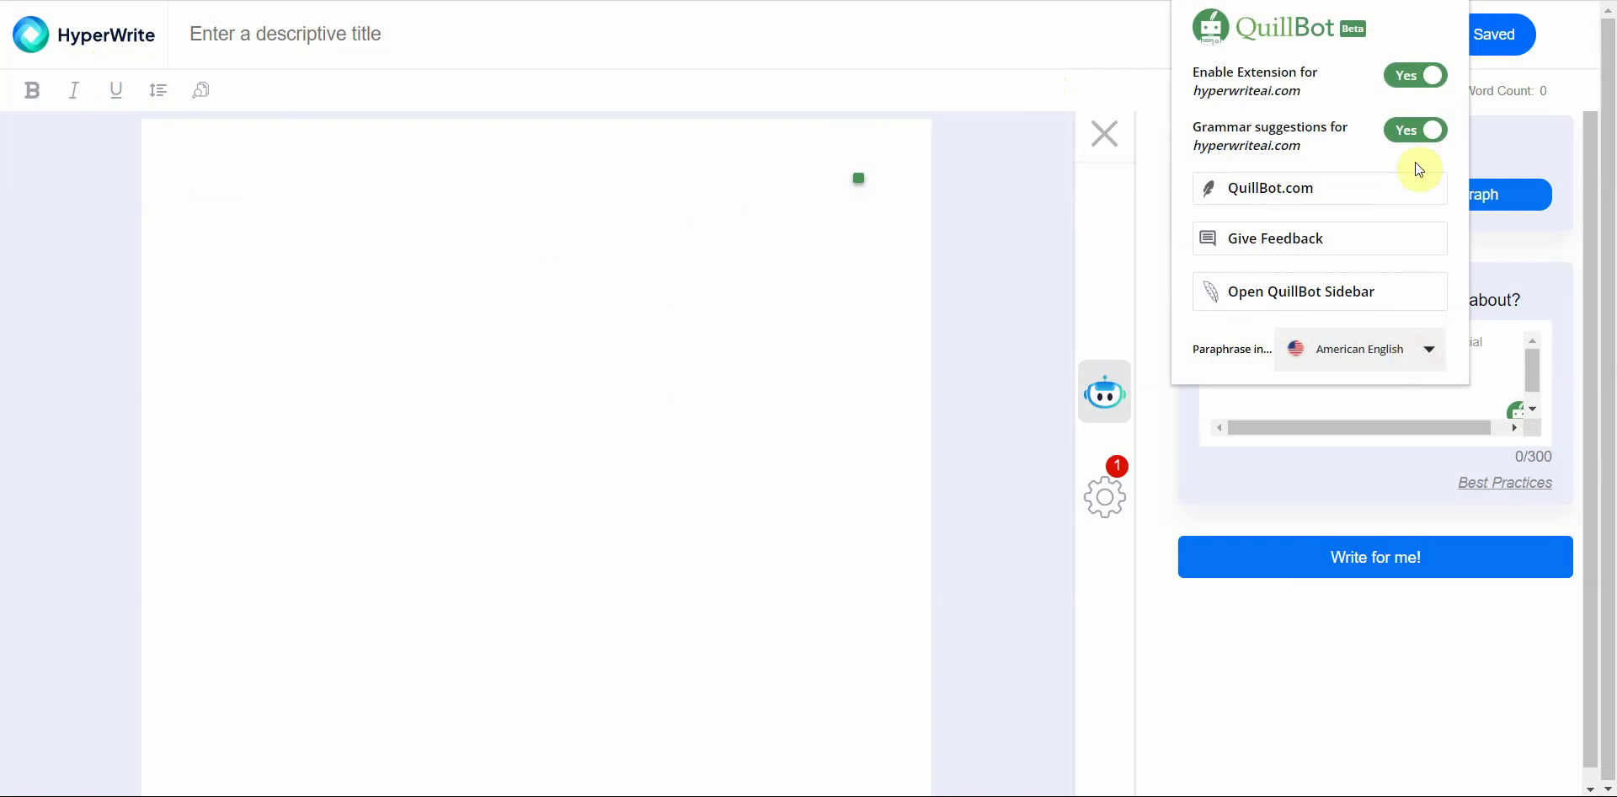
click(1422, 75)
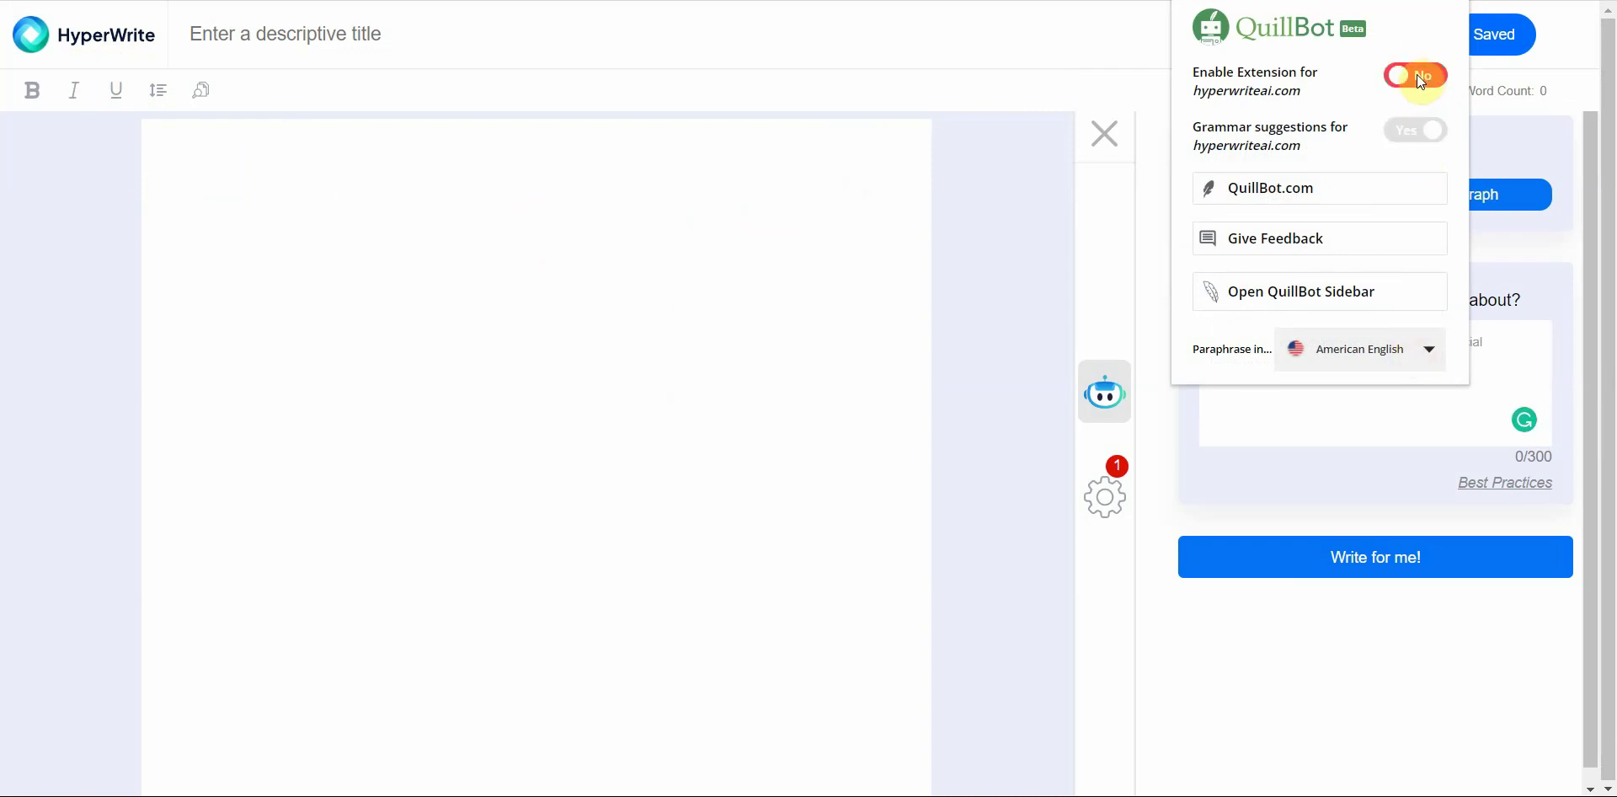
click(1432, 421)
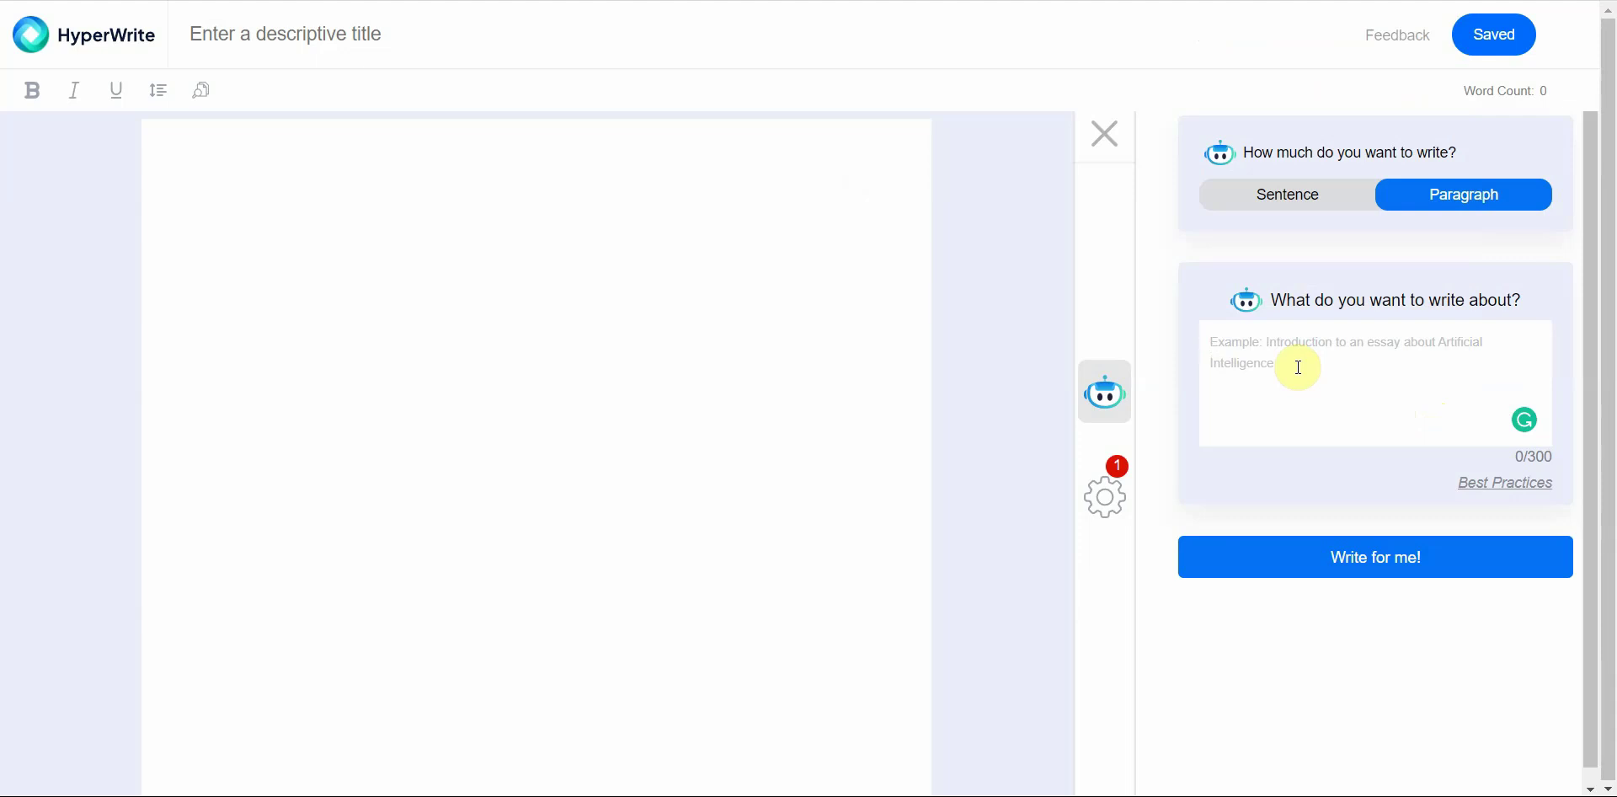
- Generate a paragraph about 'Dog training tips' using the free basic AI
text(Dog training )
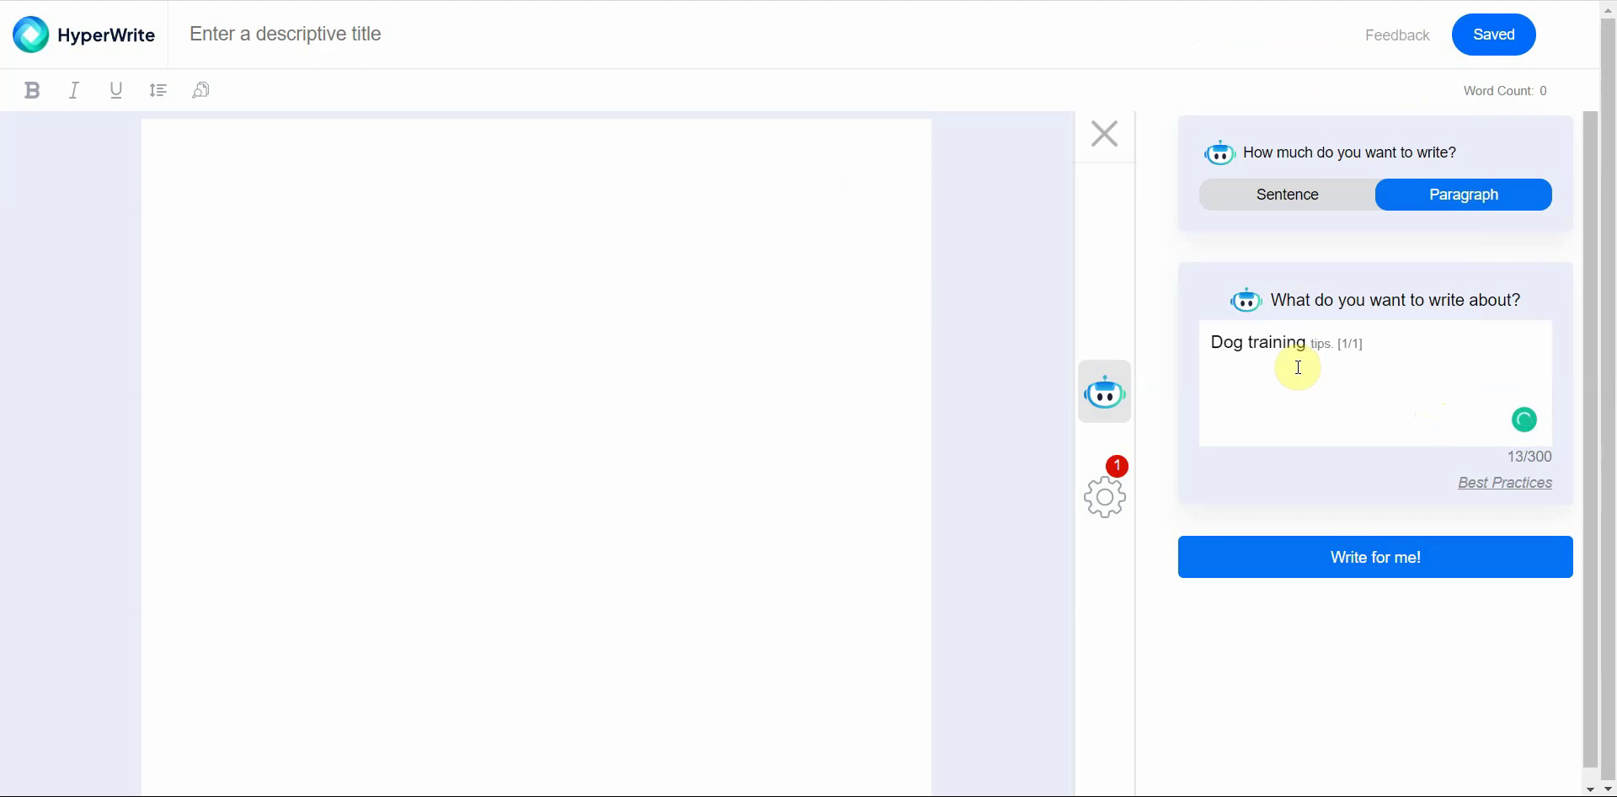
text(tips)
click(1367, 580)
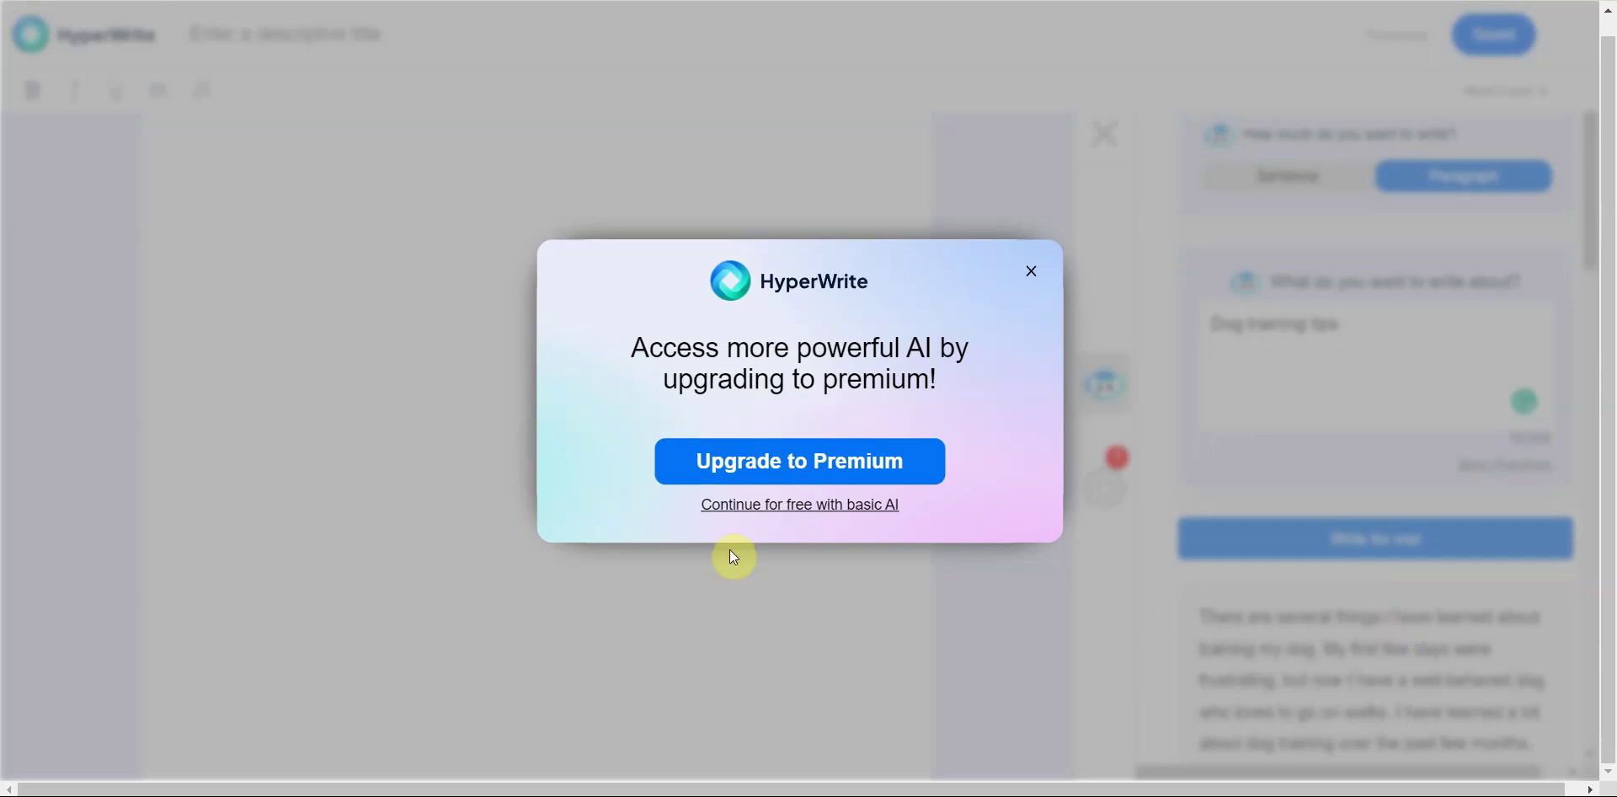
click(779, 509)
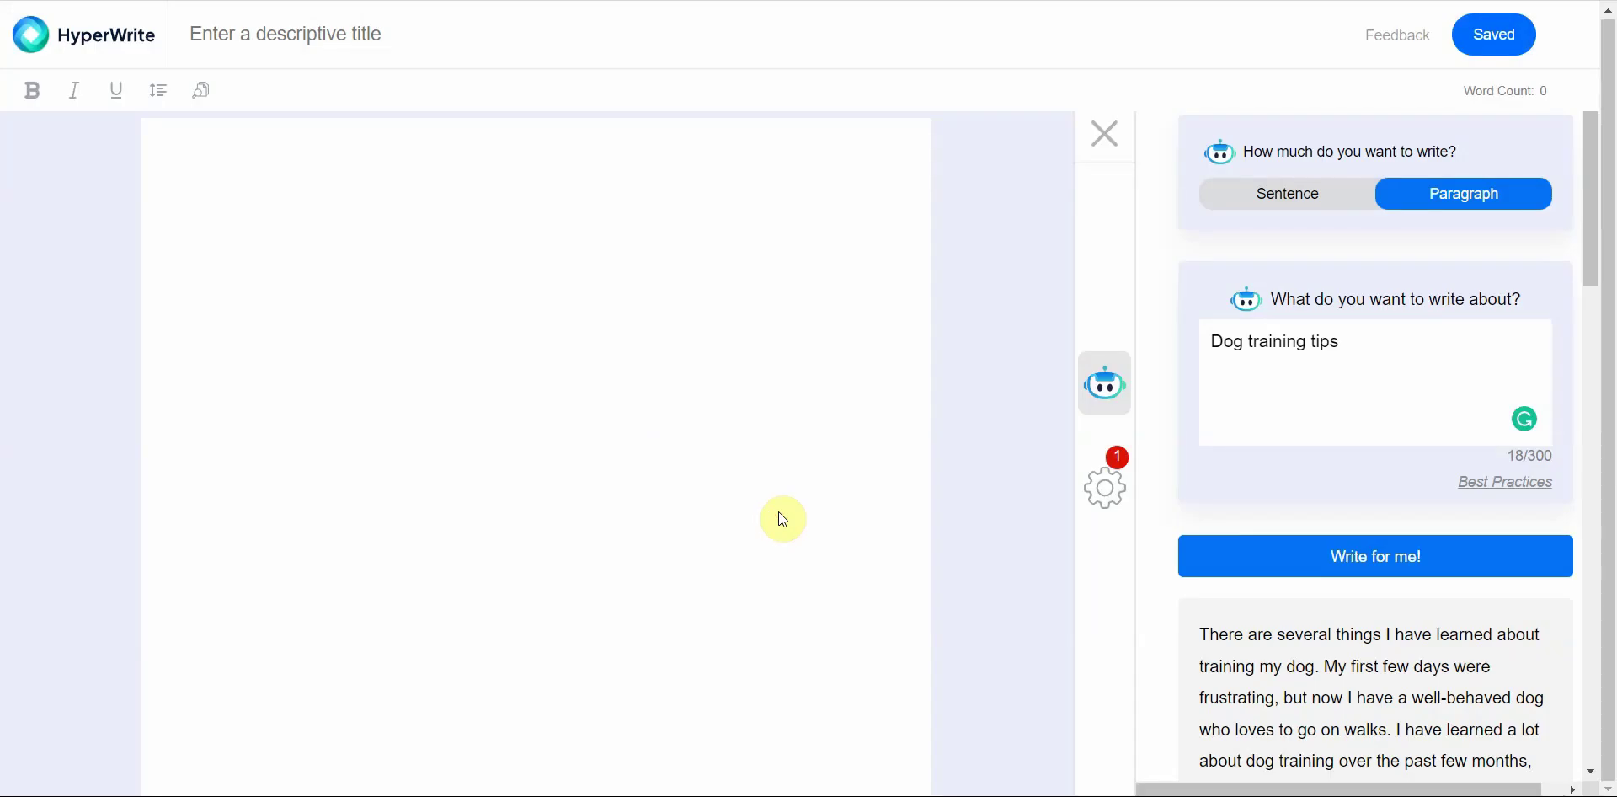
scroll(1511, 589, down, 5)
scroll(1513, 589, down, 7)
scroll(1516, 581, up, 9)
- Insert the first suggestion and the dog-training-career paragraph, bringing the document to 118 words
drag(1588, 253, 1599, 222)
click(1354, 604)
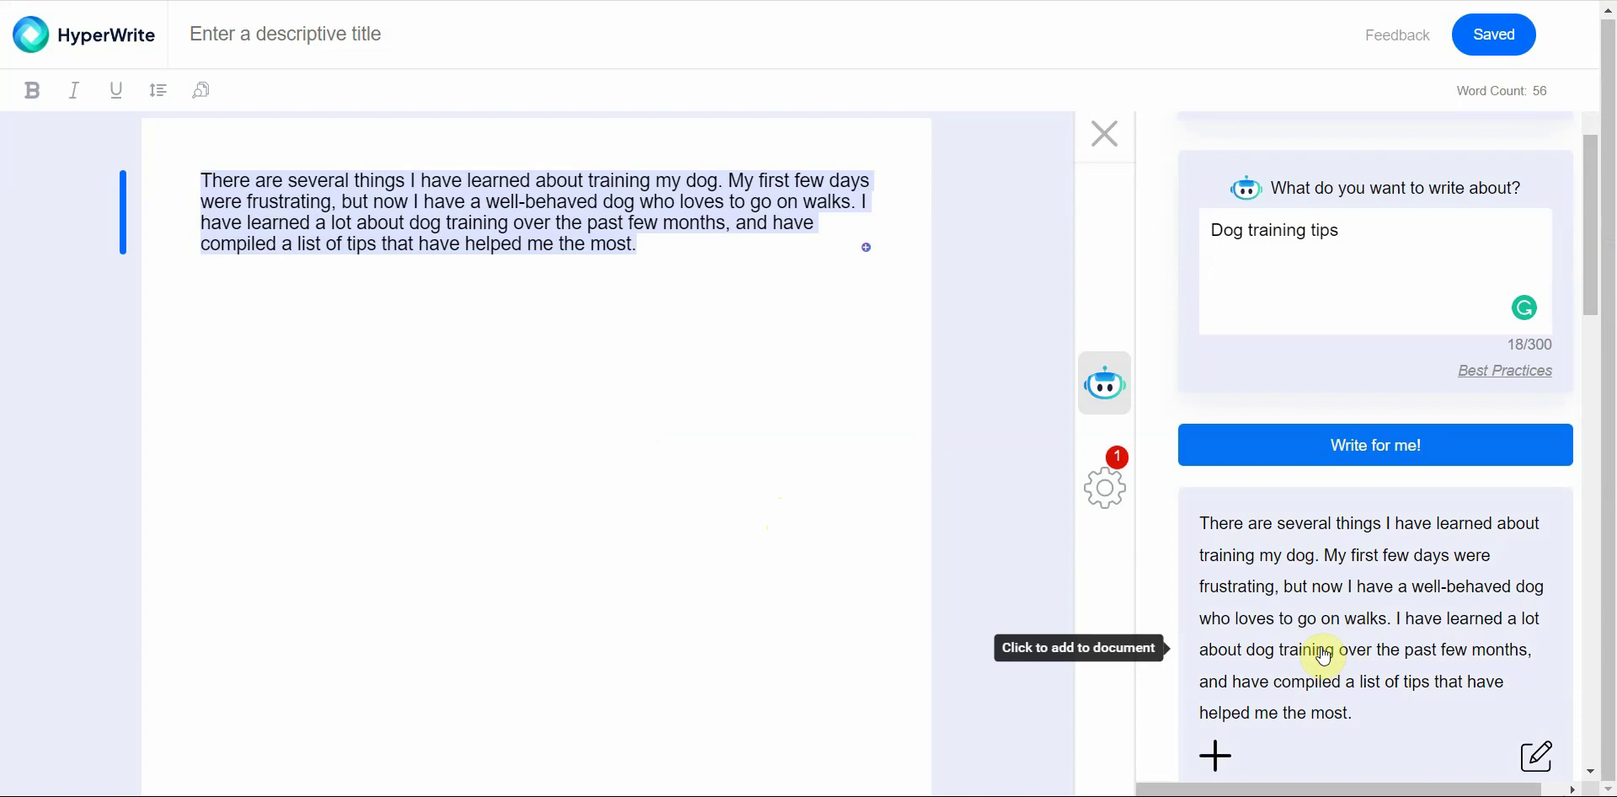
click(1216, 755)
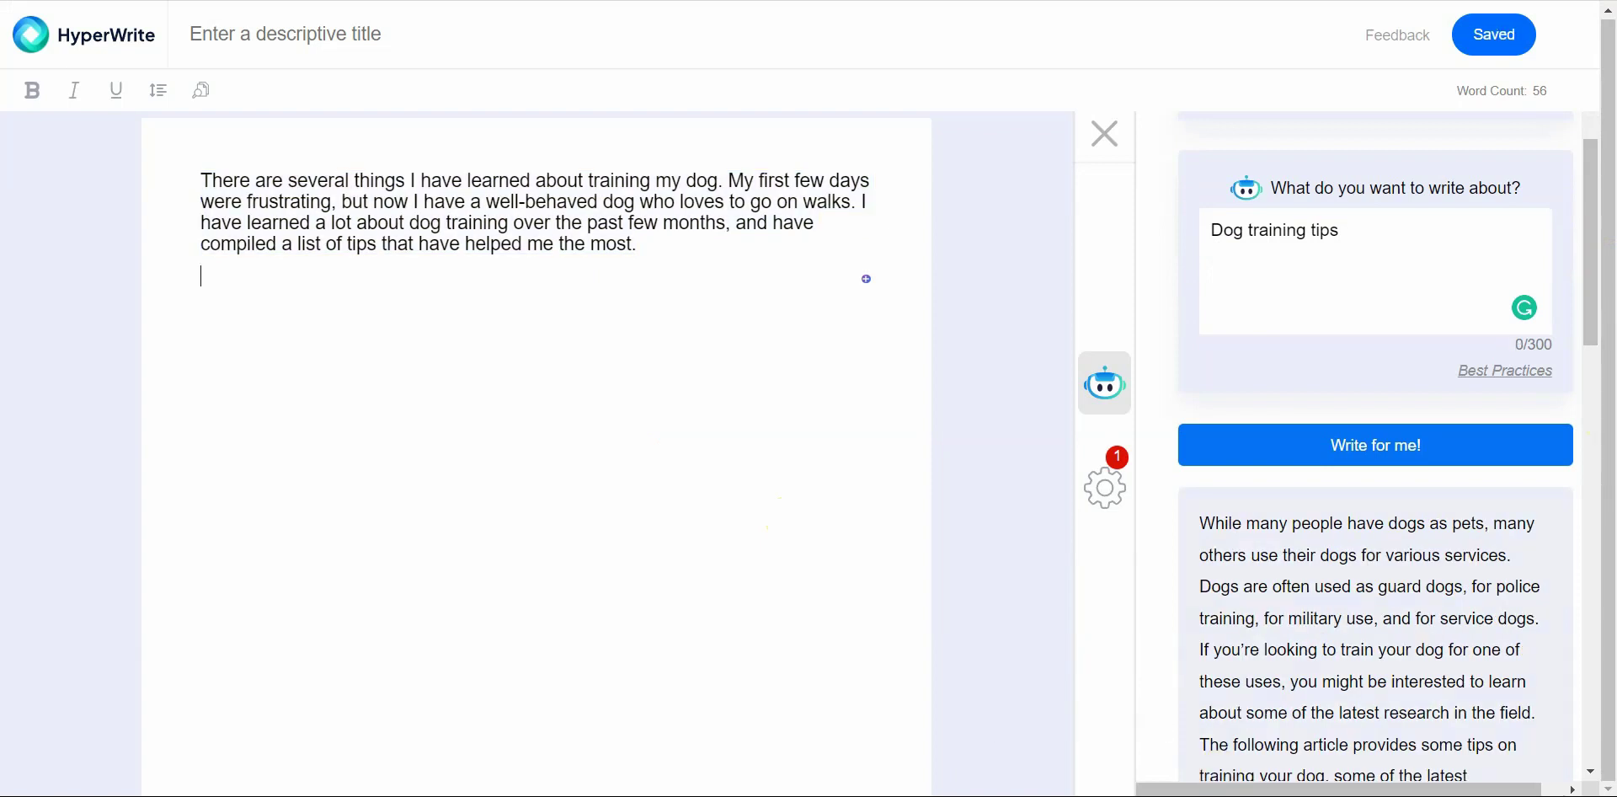
drag(1590, 324, 1592, 482)
click(1441, 543)
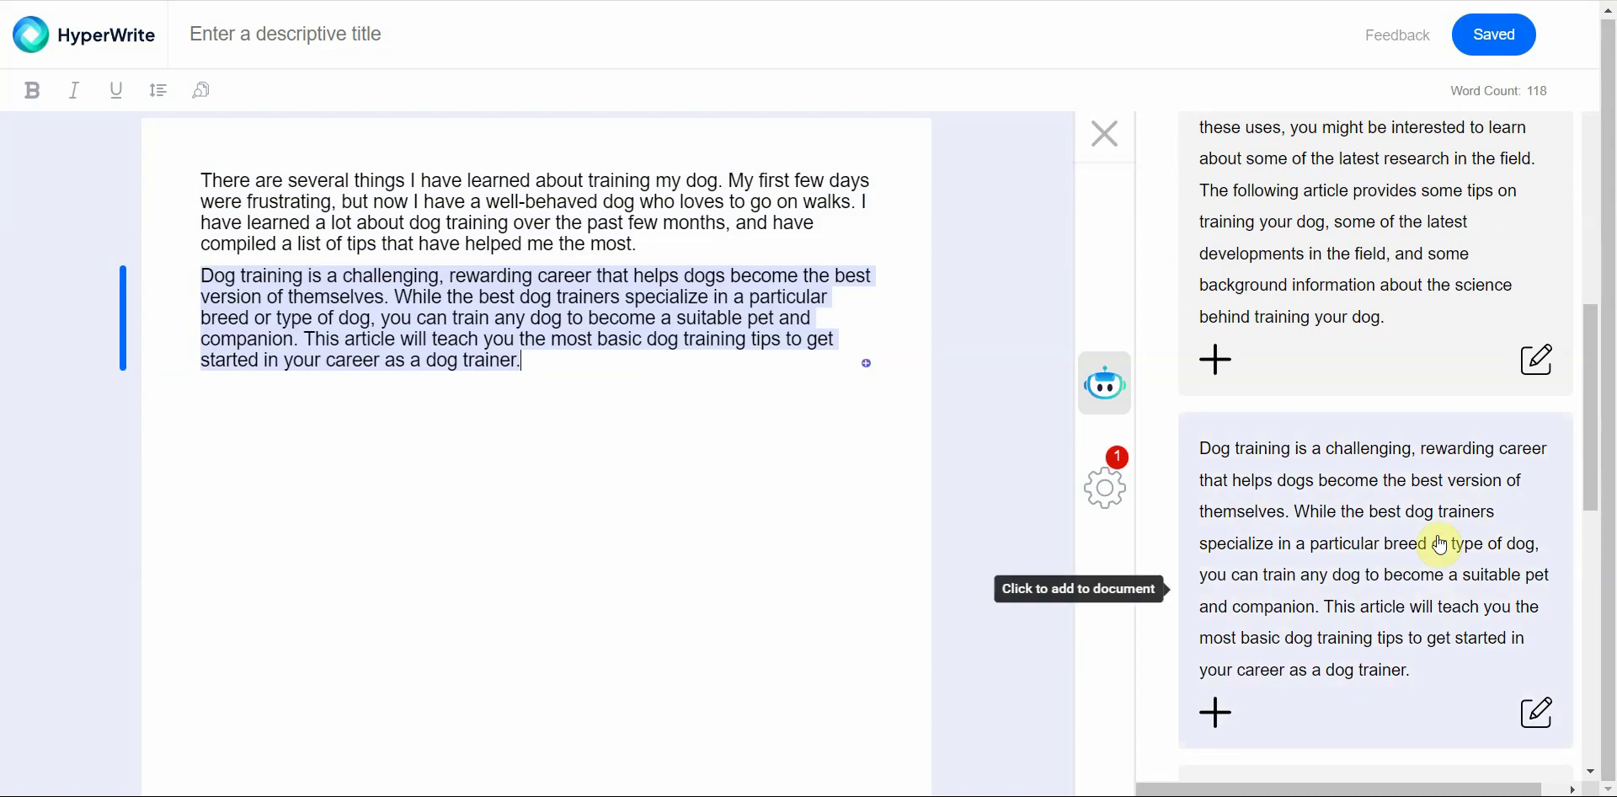
drag(1594, 476, 1592, 555)
scroll(1592, 517, up, 1)
click(1215, 516)
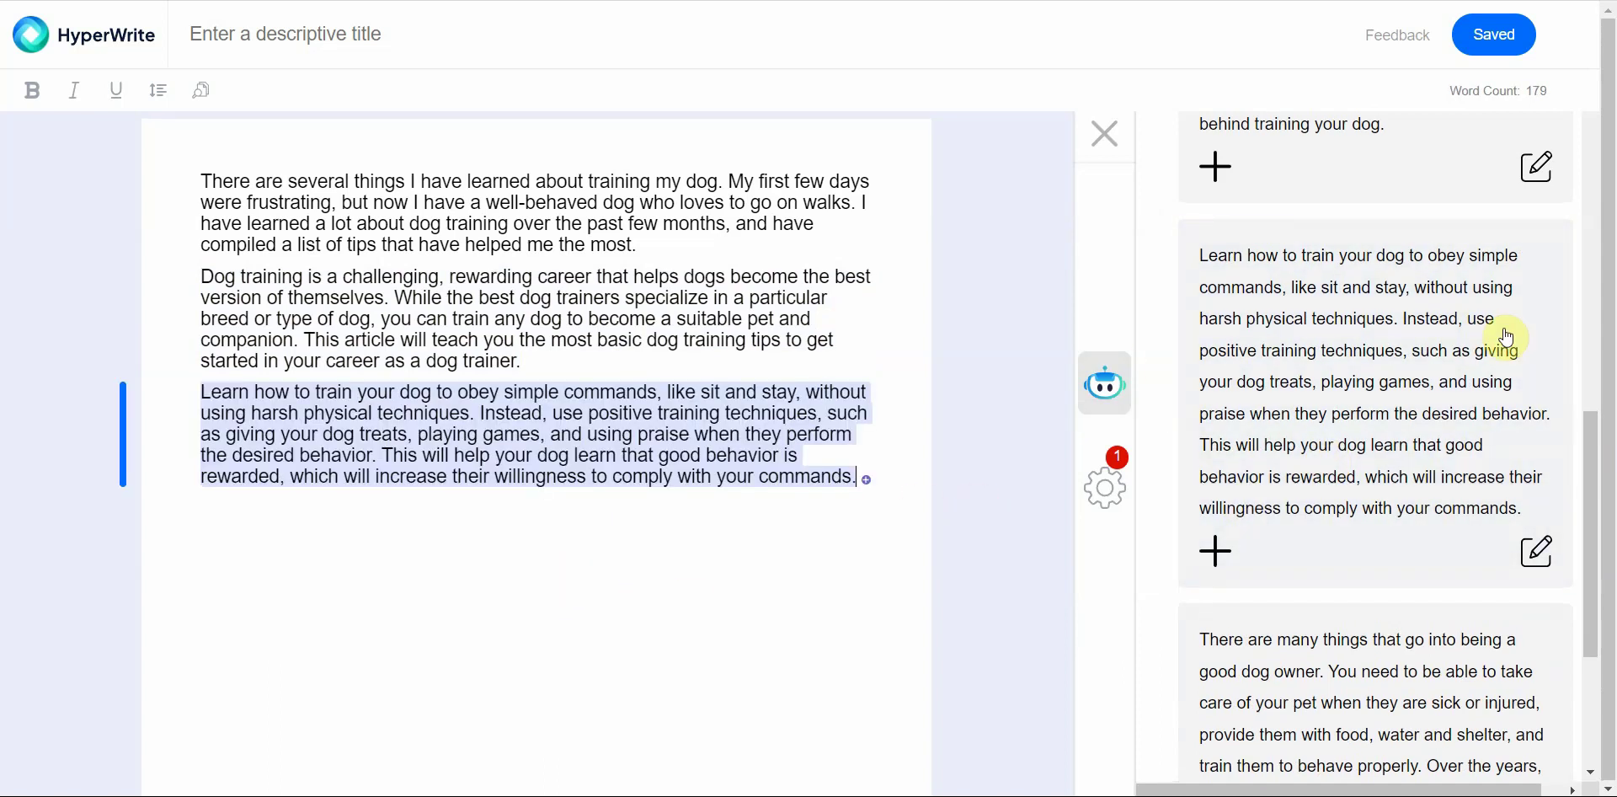
drag(1594, 440, 1603, 31)
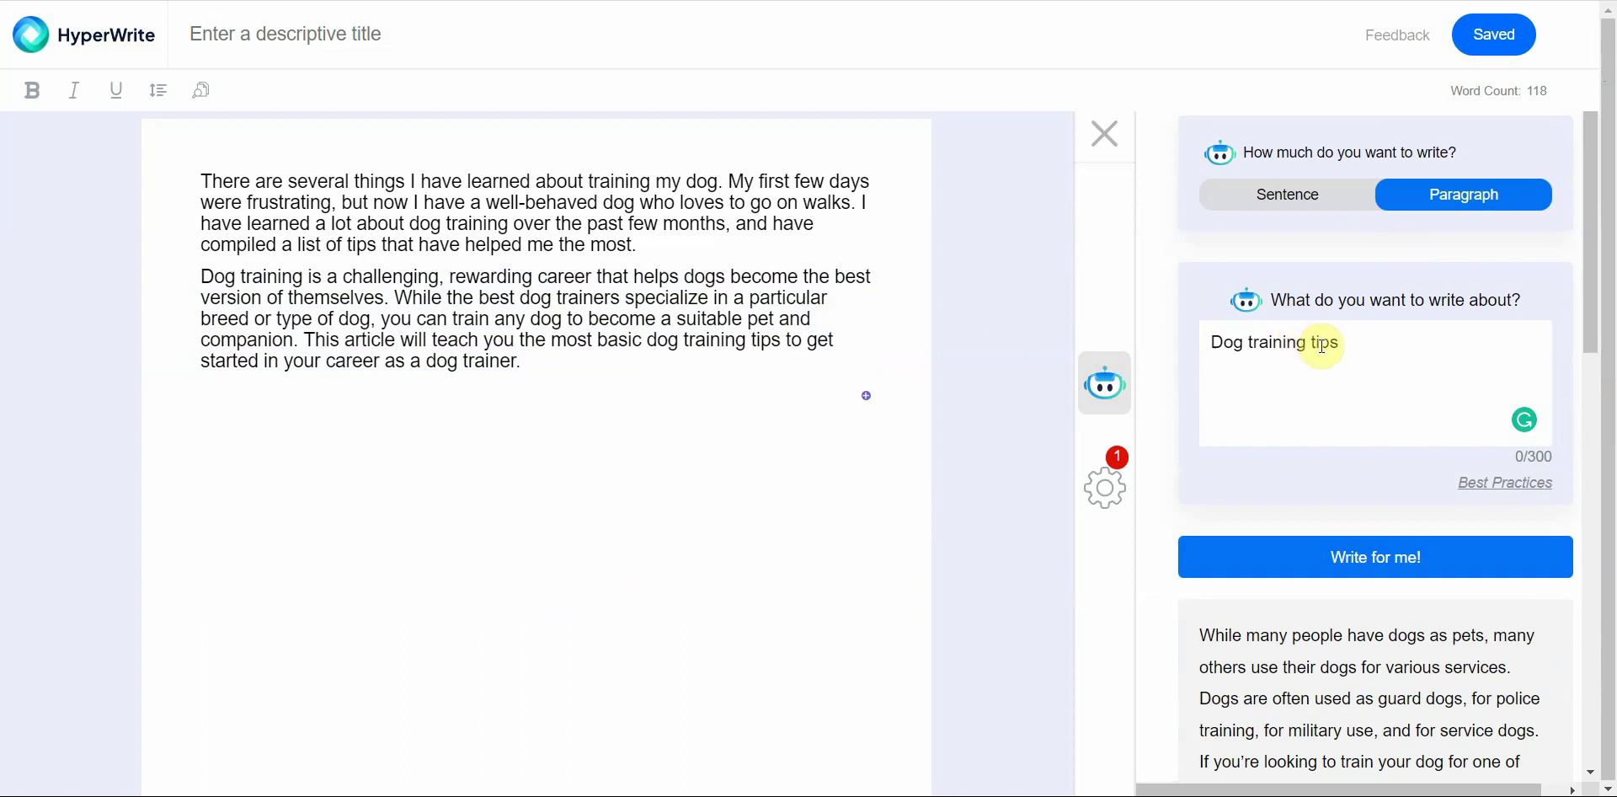